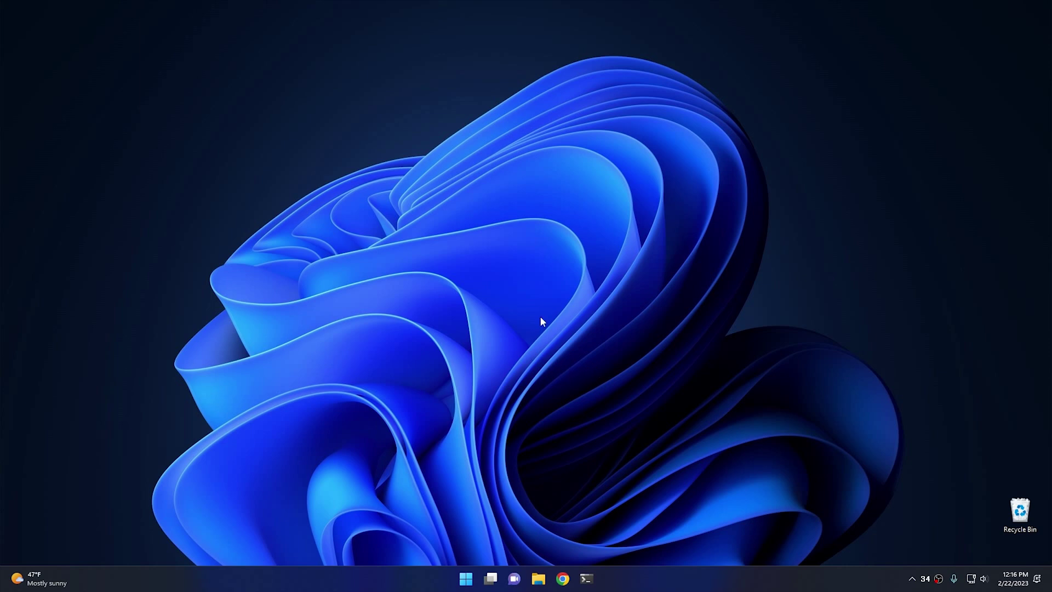
Step: Create a desktop folder named Temp, open it, and move its window up and right
right_click(527, 245)
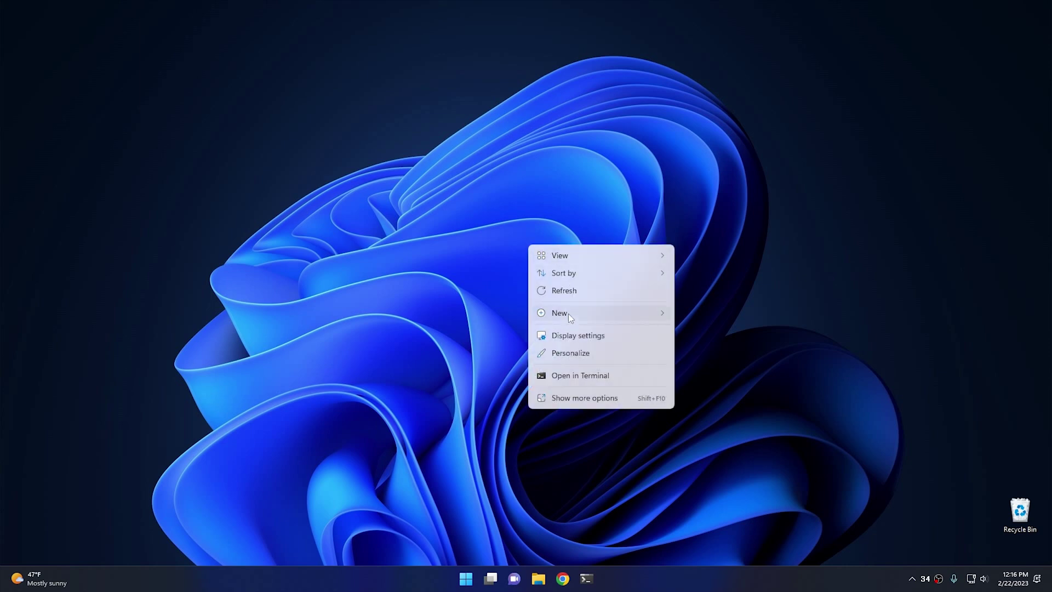
mouse_move(567, 313)
left_click(701, 315)
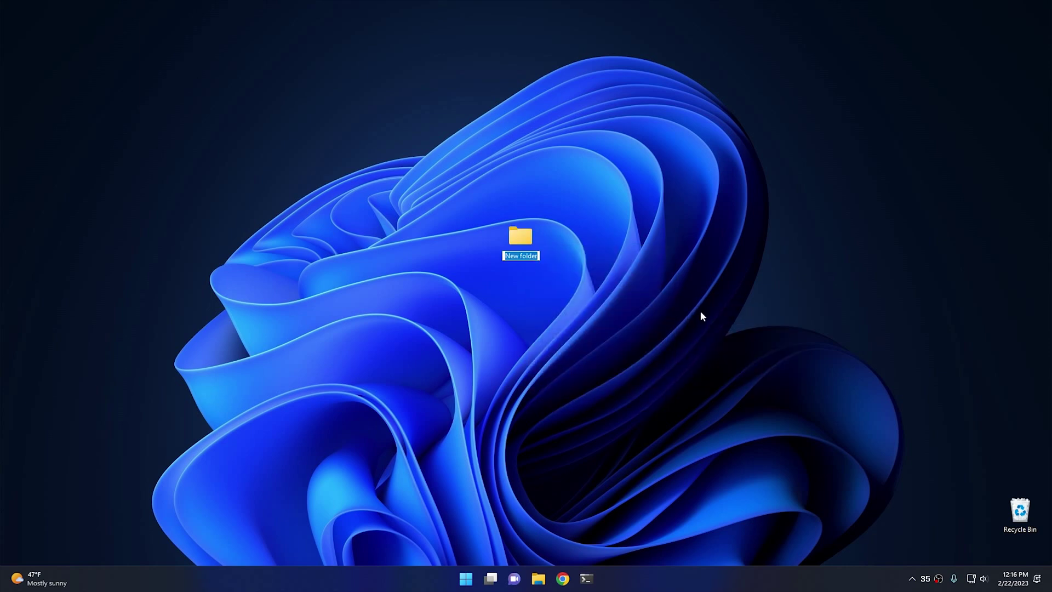
type("Temp")
key("Return")
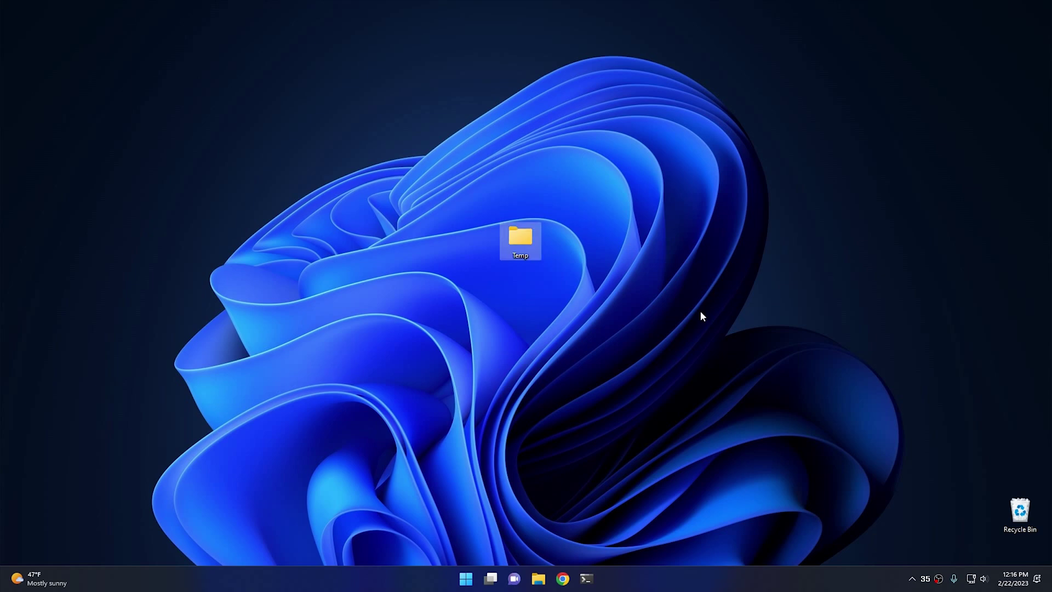
double_click(519, 242)
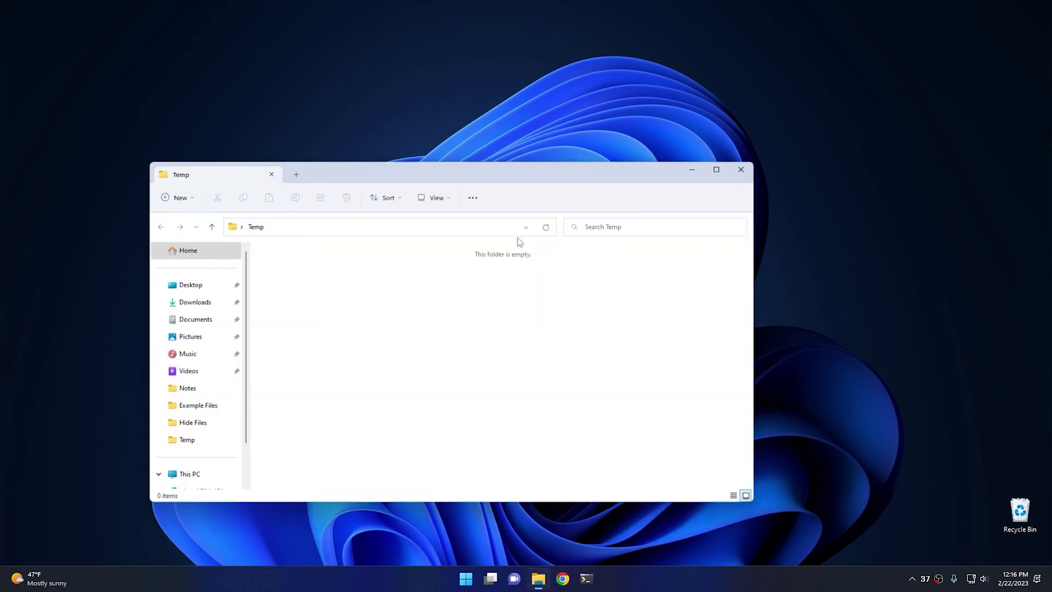
left_click_drag(443, 166, 696, 116)
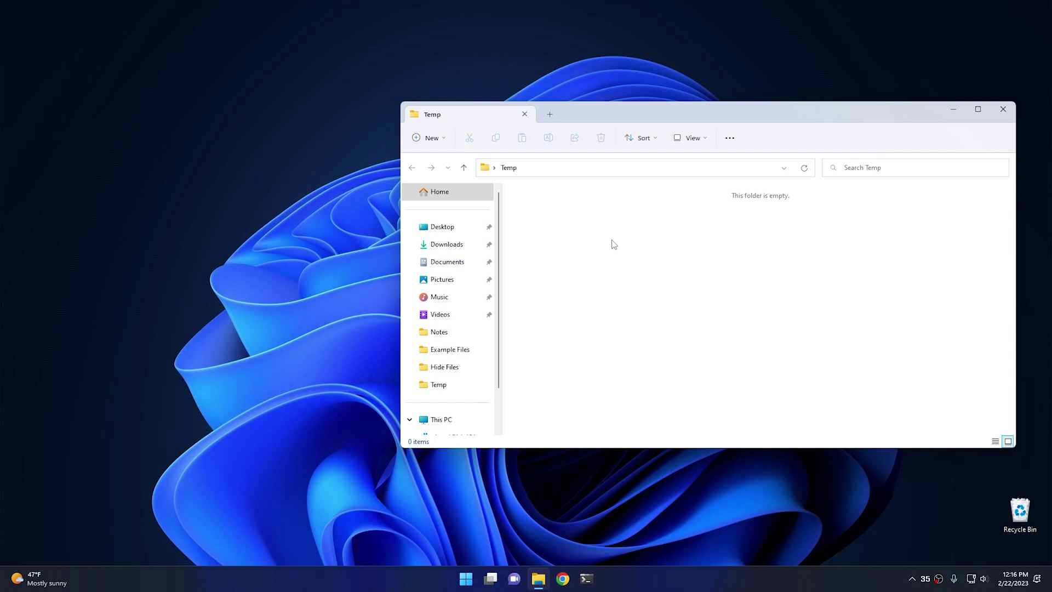
Step: Create a new folder named Hidden inside Temp
right_click(613, 244)
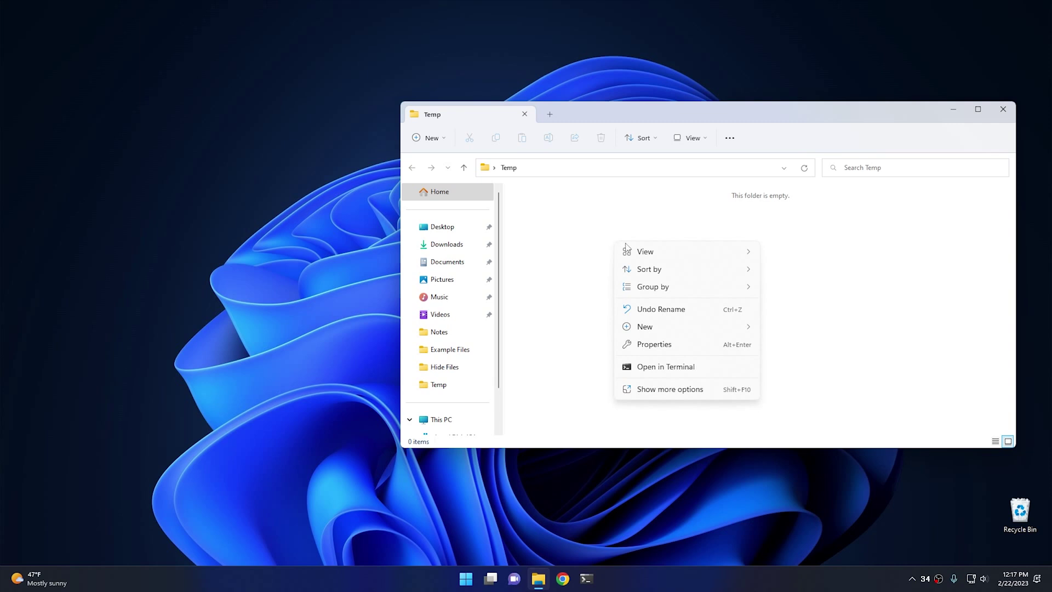
mouse_move(672, 327)
left_click(799, 331)
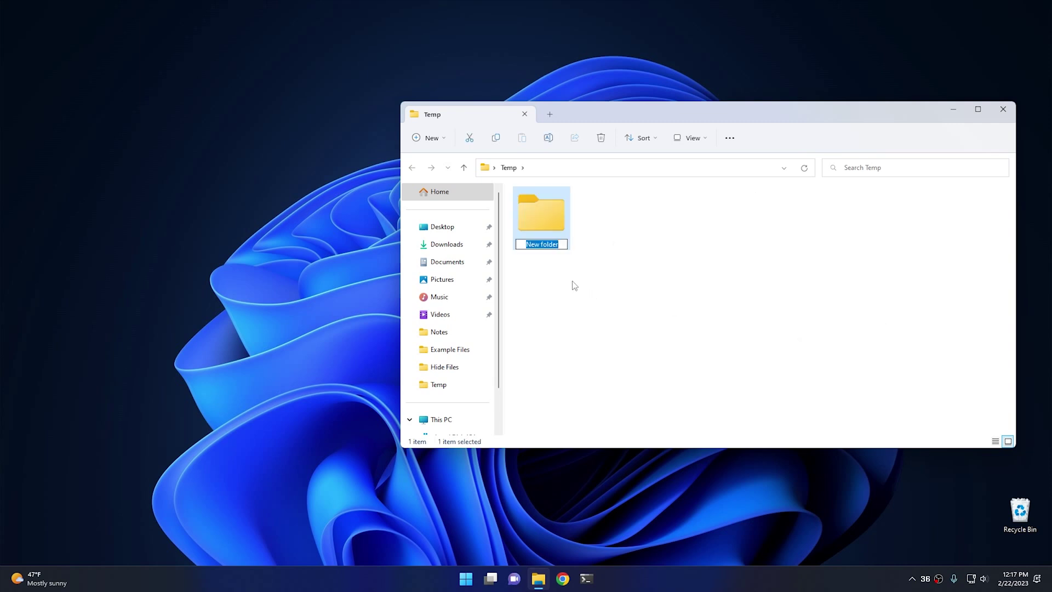
type("Hidden")
key("Return")
Step: Mark the Hidden folder as hidden in its Properties and apply
right_click(553, 222)
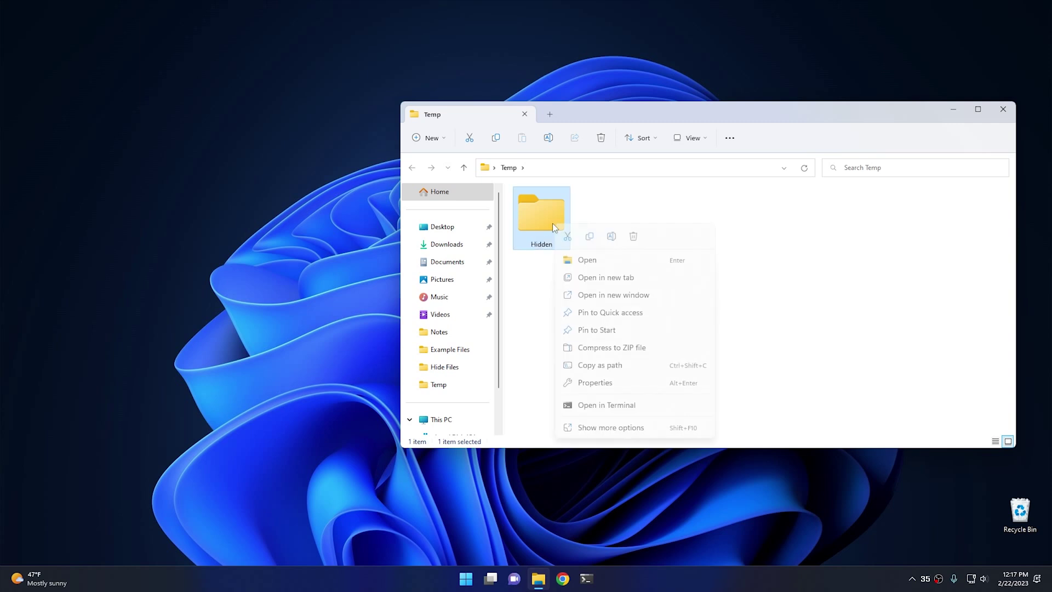
left_click(596, 382)
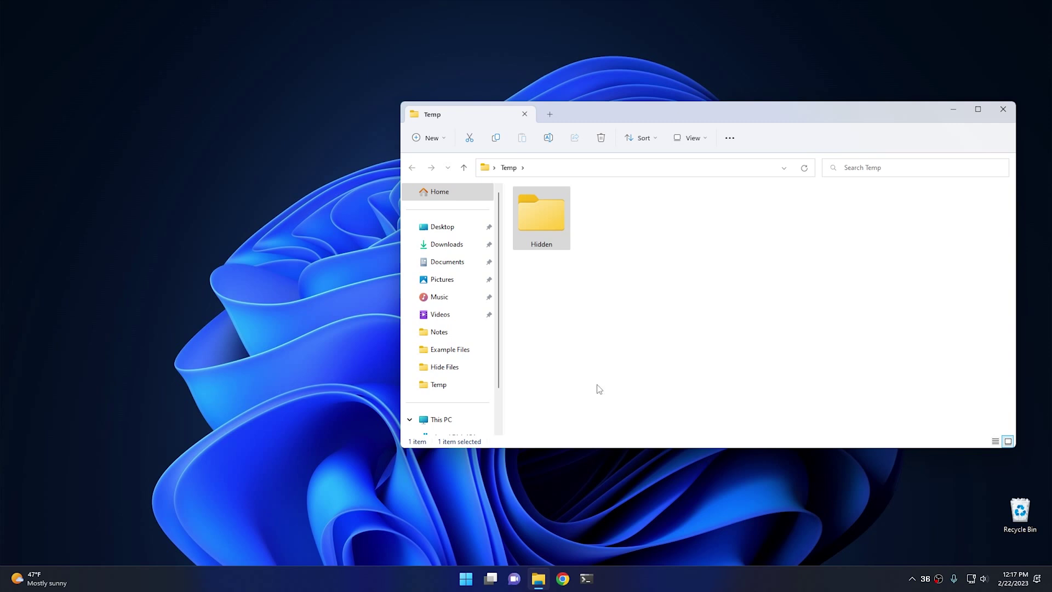
left_click(613, 409)
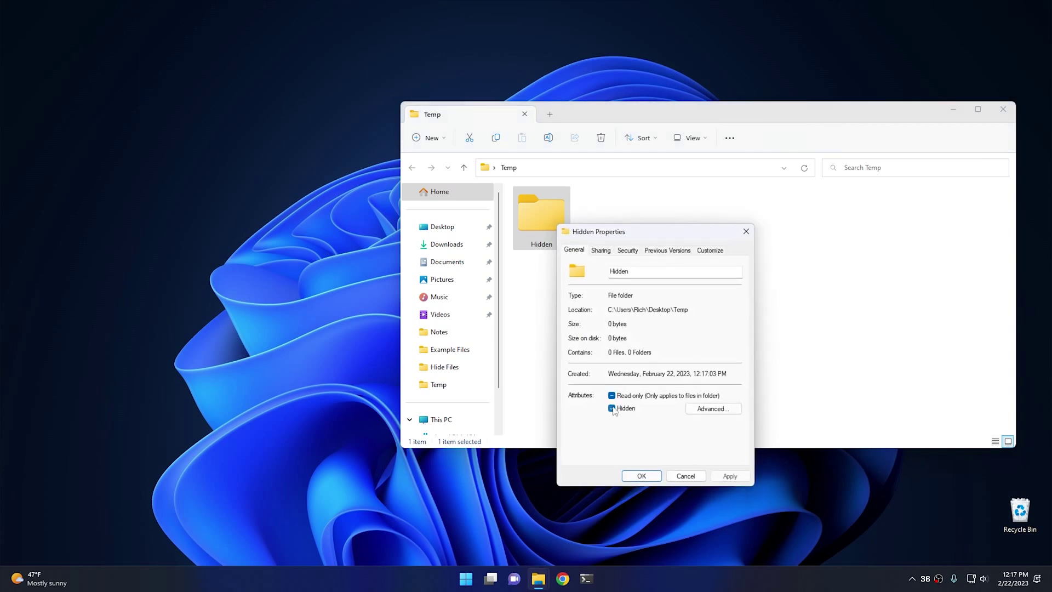
left_click(642, 475)
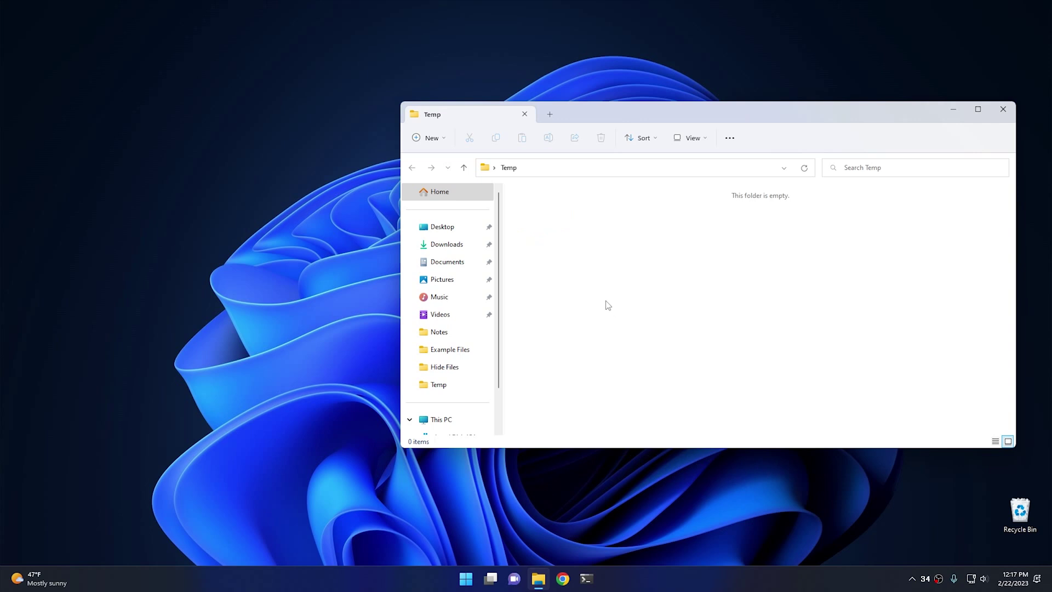
Step: Turn on View > Show > Hidden items so the faded Hidden folder appears, then close Temp
left_click(701, 139)
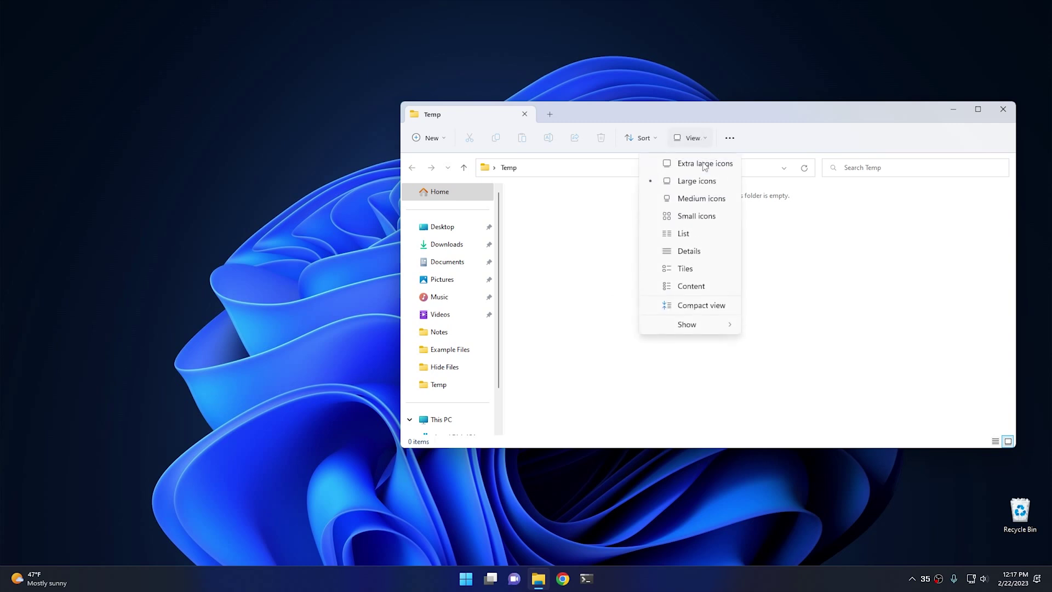
mouse_move(692, 330)
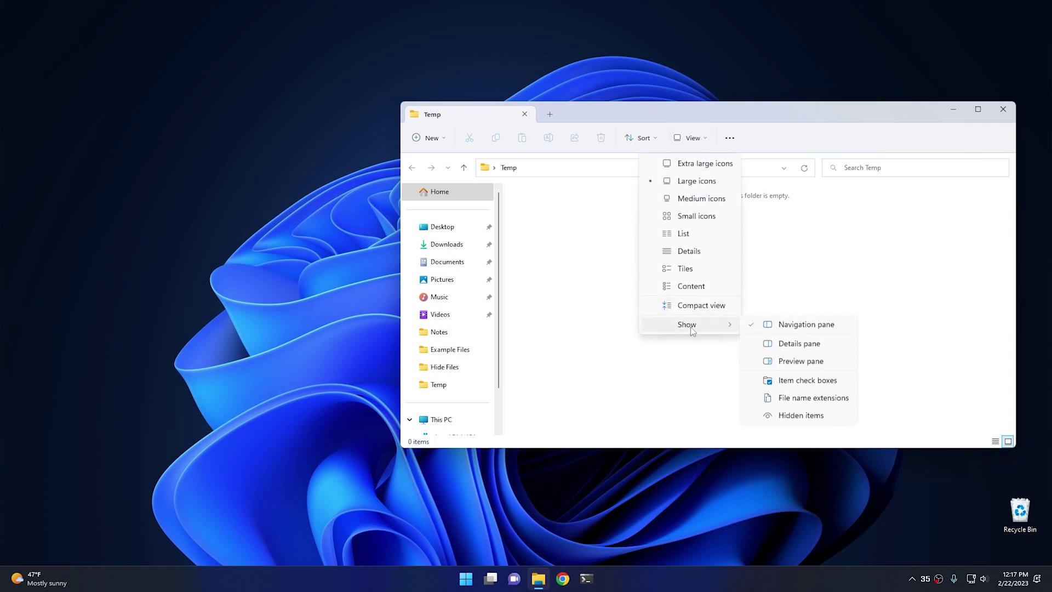
left_click(789, 416)
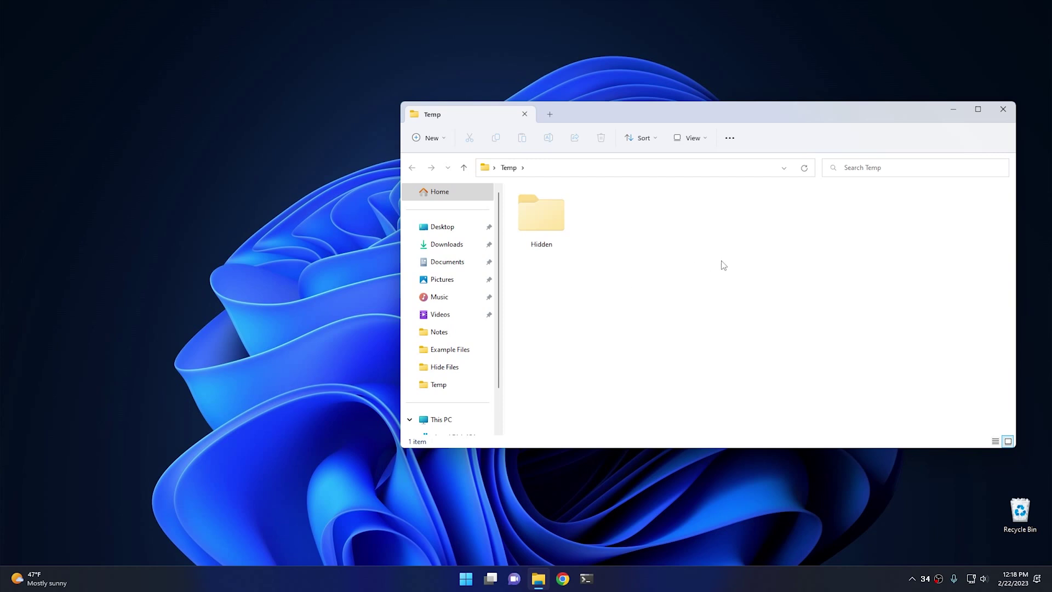
left_click(1007, 111)
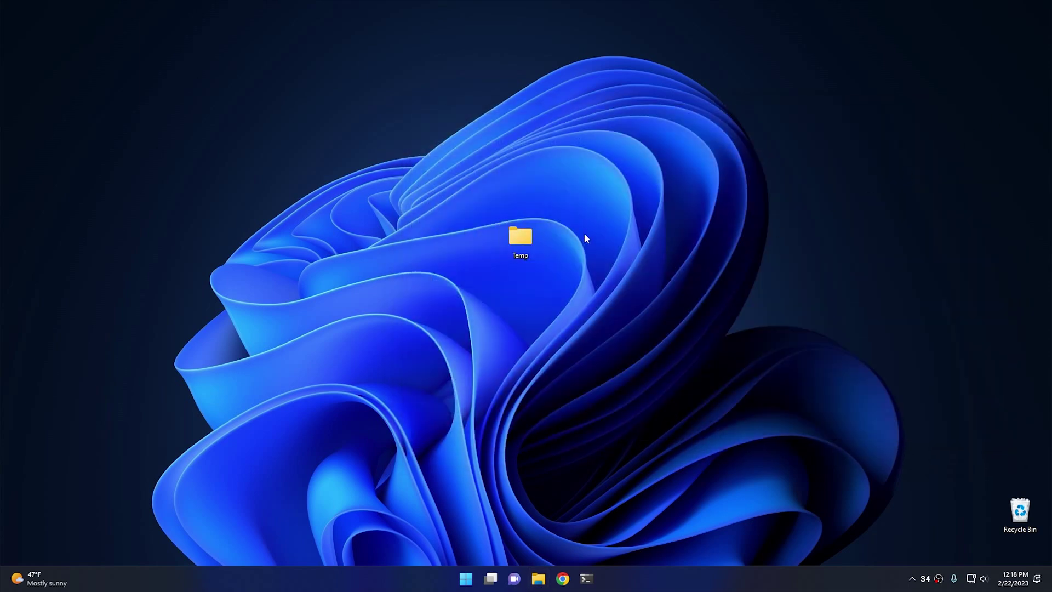
Step: Create a new desktop folder named with the invisible Alt+255 character, then deselect it
right_click(585, 236)
mouse_move(622, 322)
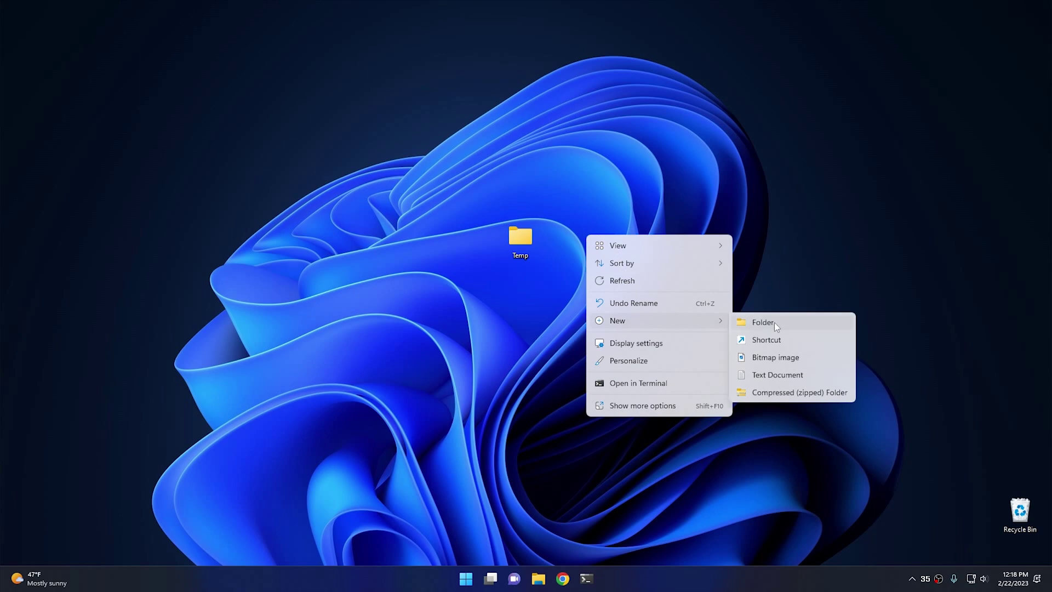
left_click(774, 322)
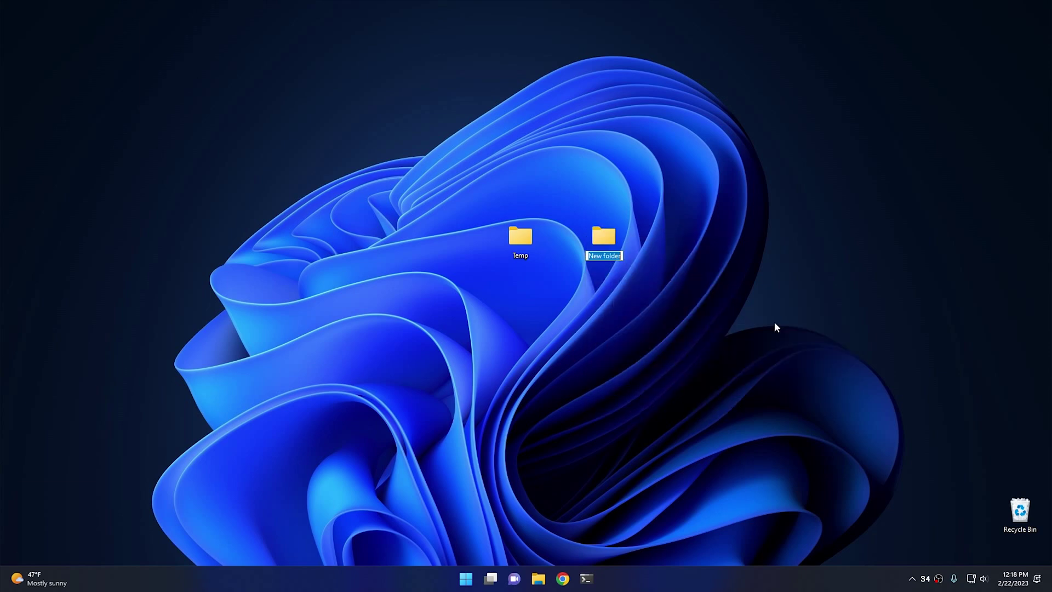
key("alt+KP_2")
key("alt+KP_5")
key("alt+KP_5")
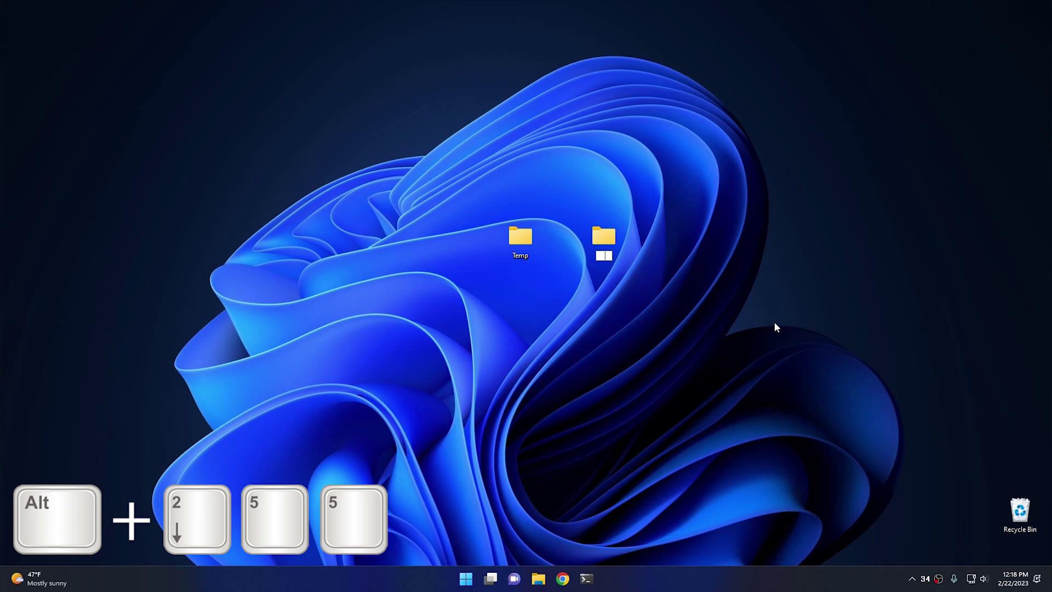
key("Return")
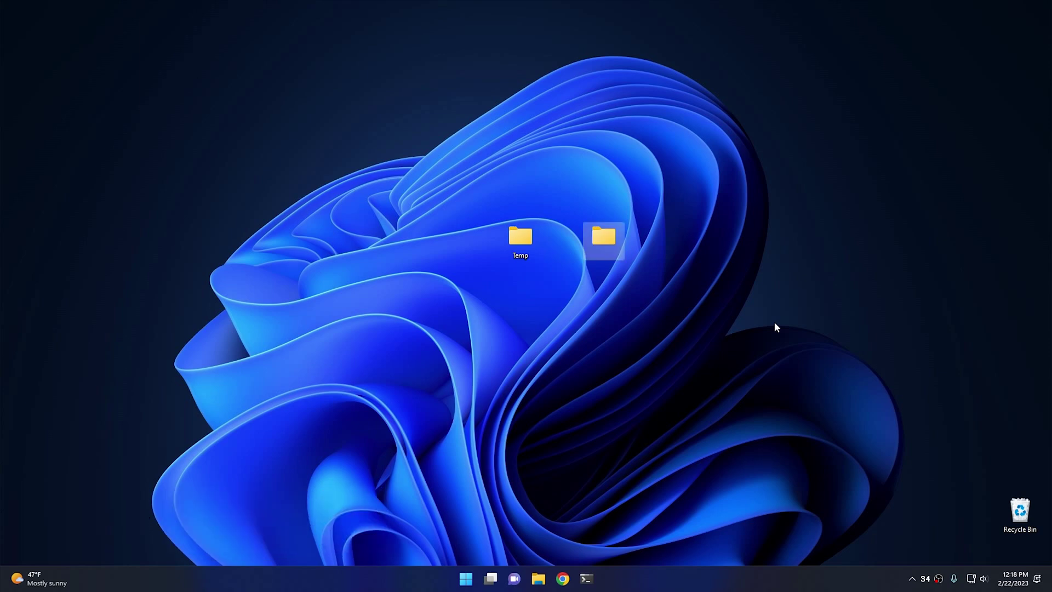
left_click(612, 263)
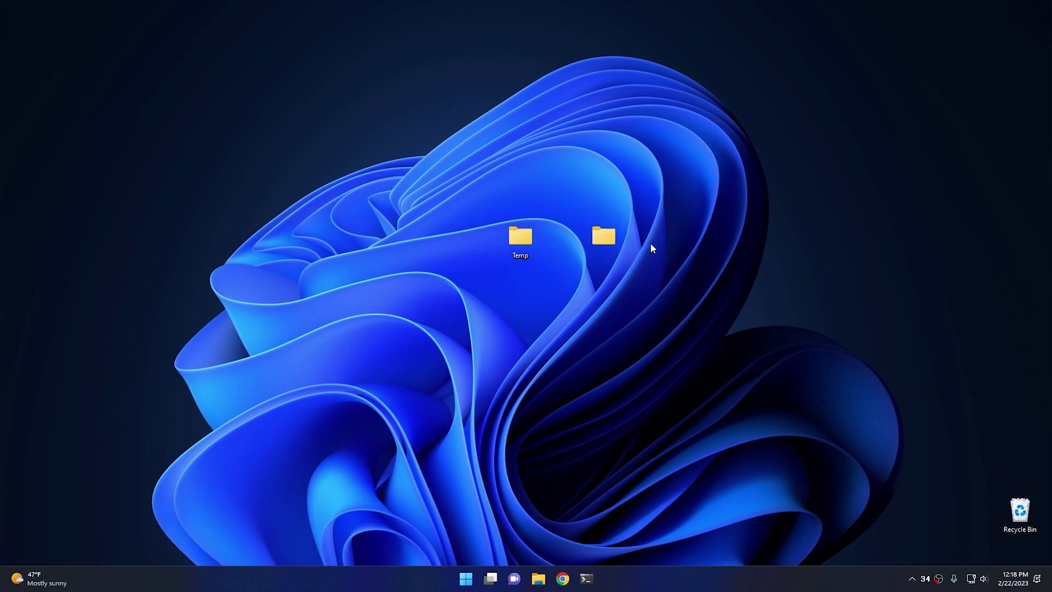
mouse_move(603, 249)
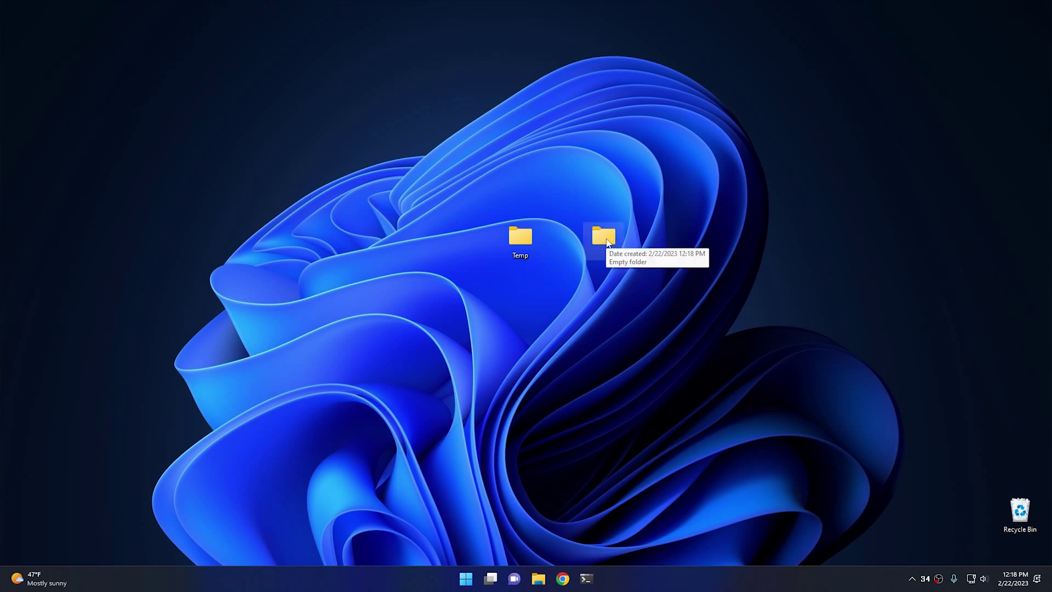
Step: Change the blank-named folder's icon to the empty transparent icon via Properties > Customize
right_click(608, 243)
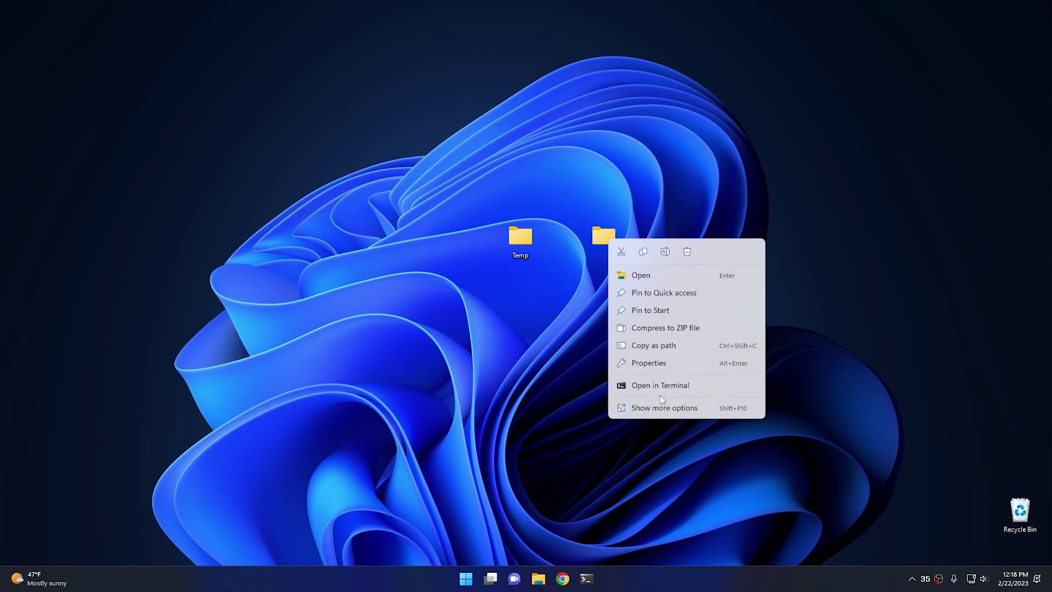
left_click(652, 361)
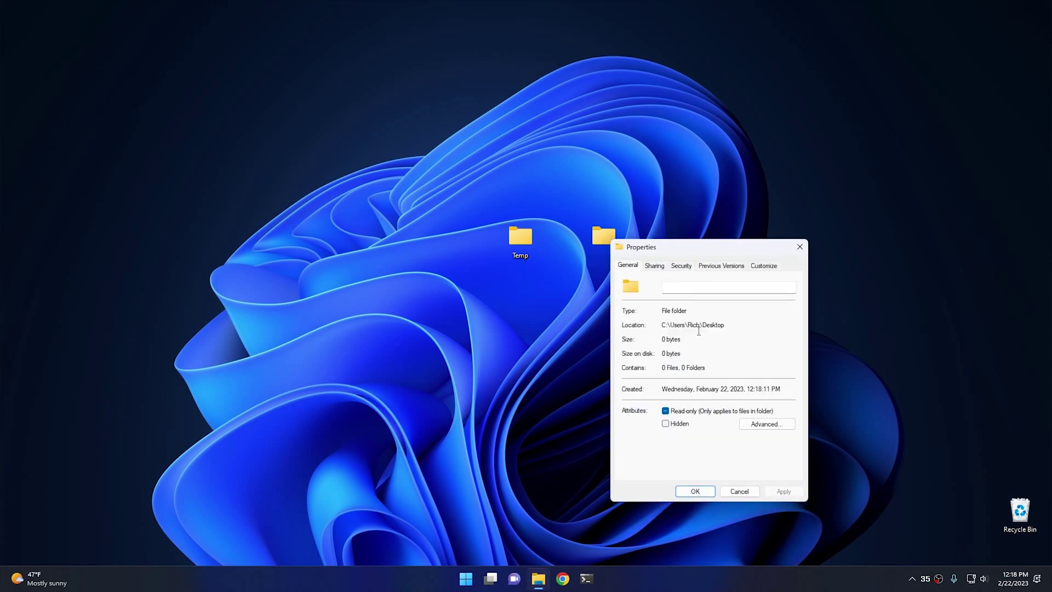
left_click(765, 268)
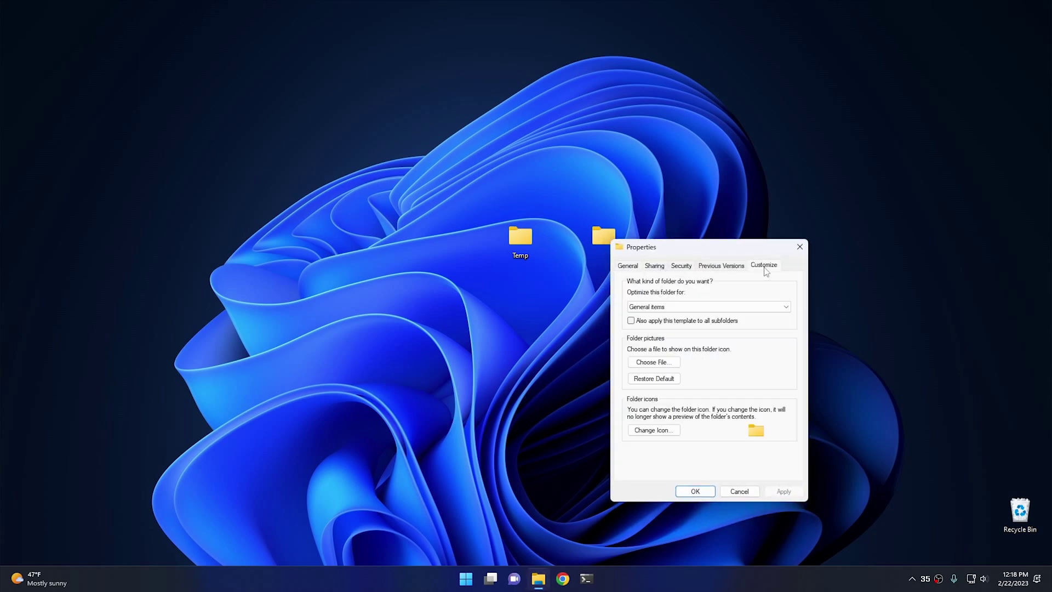
left_click(657, 431)
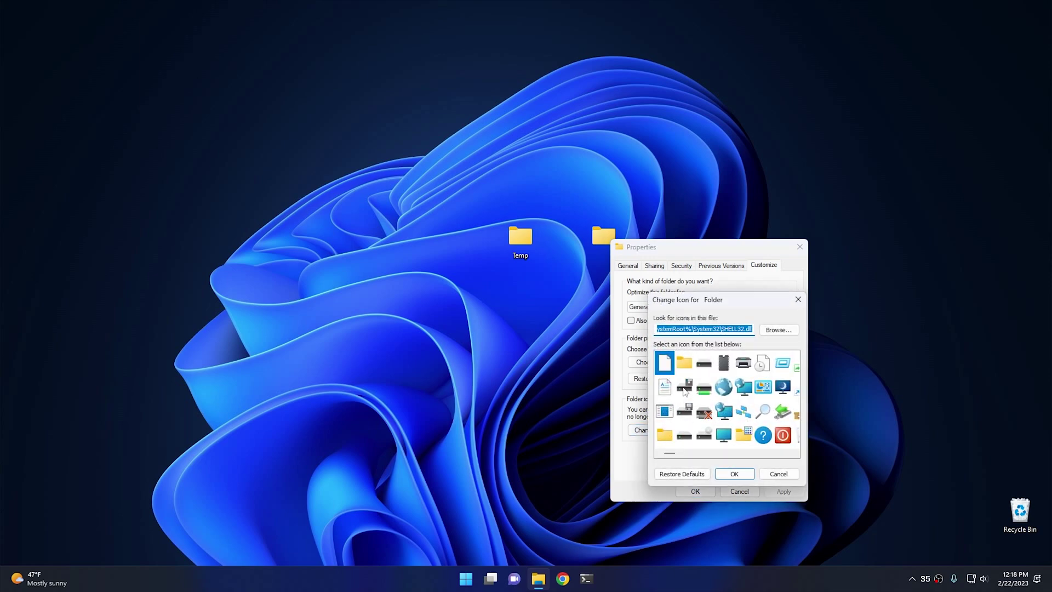
scroll(695, 391, "right", 5)
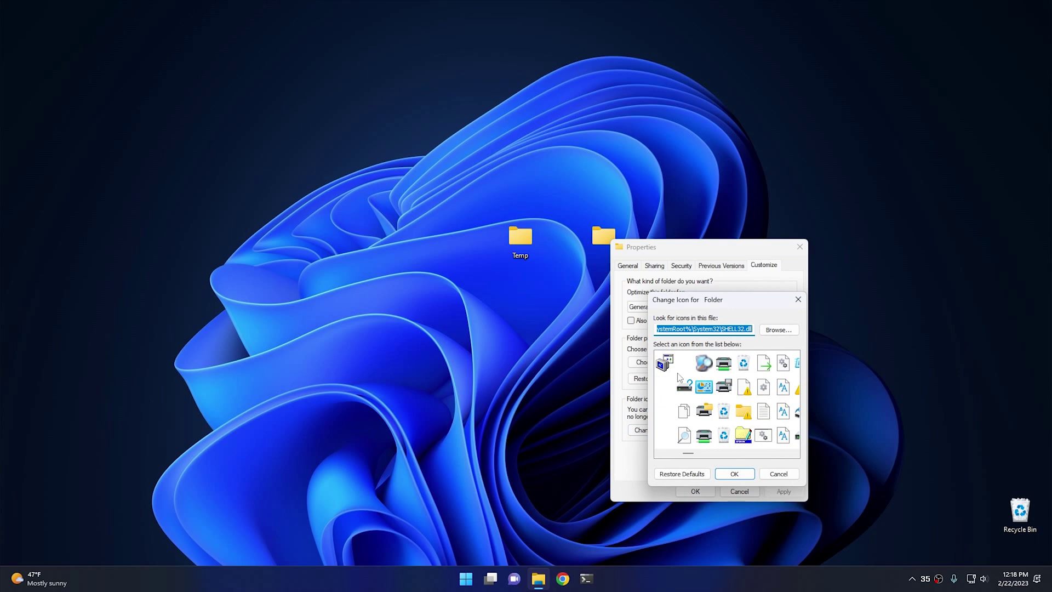
scroll(684, 380, "left", 3)
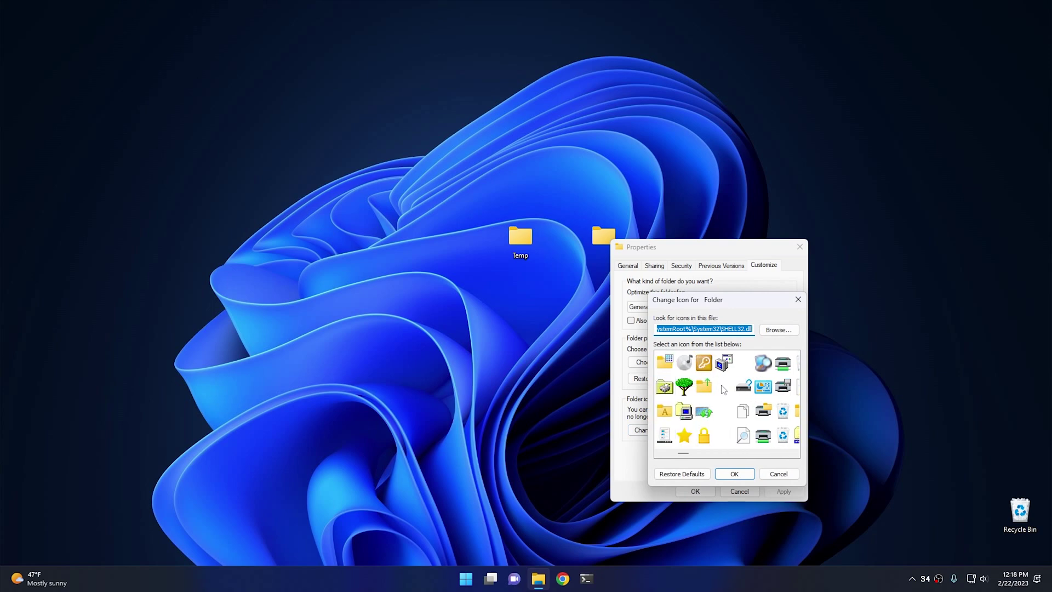
left_click(728, 390)
left_click(733, 474)
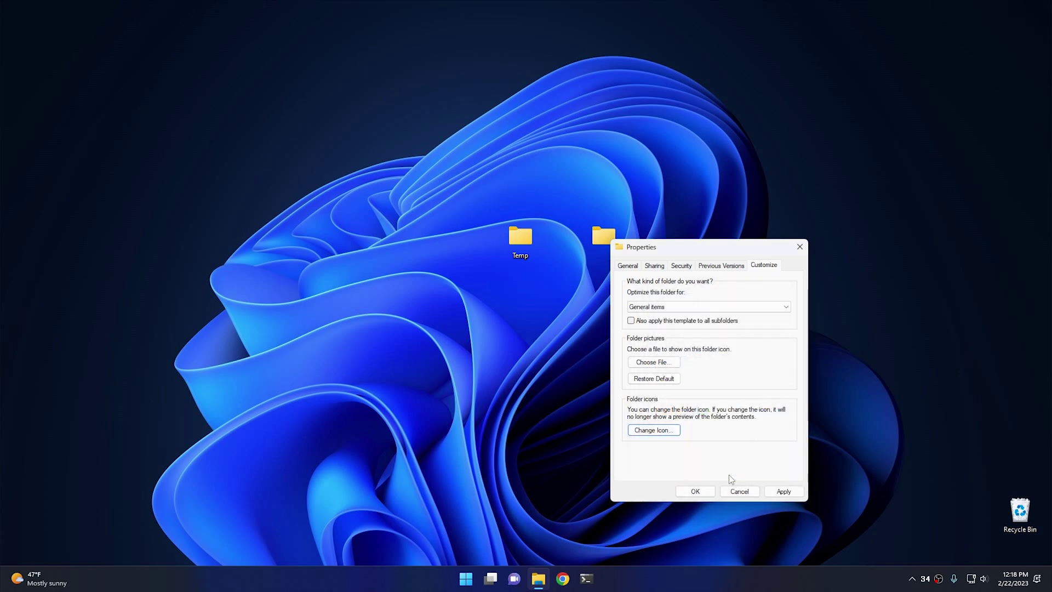
left_click(695, 492)
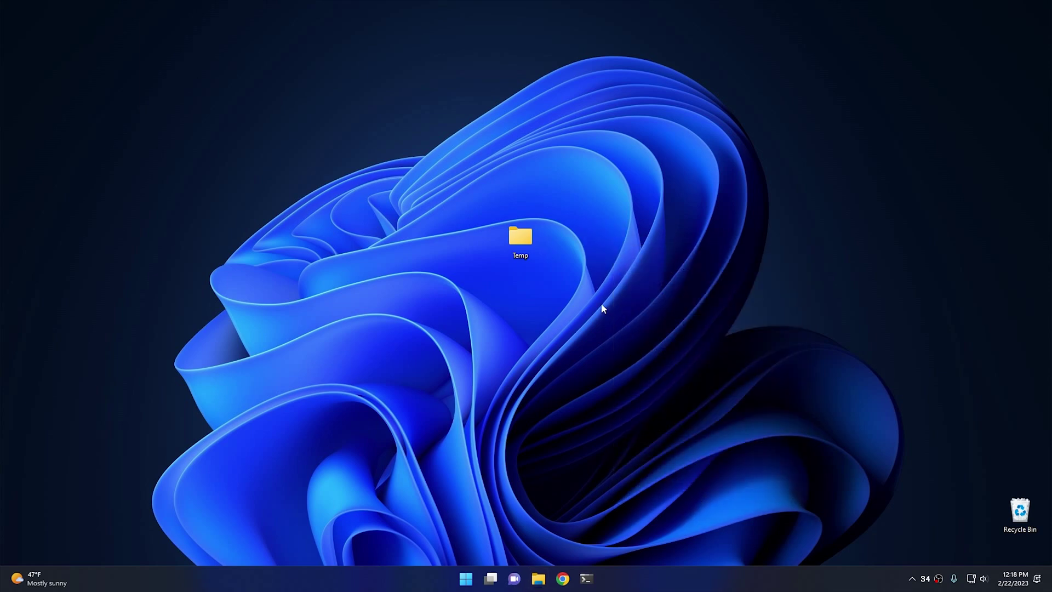
Step: Select the invisible folder beside Temp and bring up its context menu
mouse_move(603, 236)
left_click(597, 246)
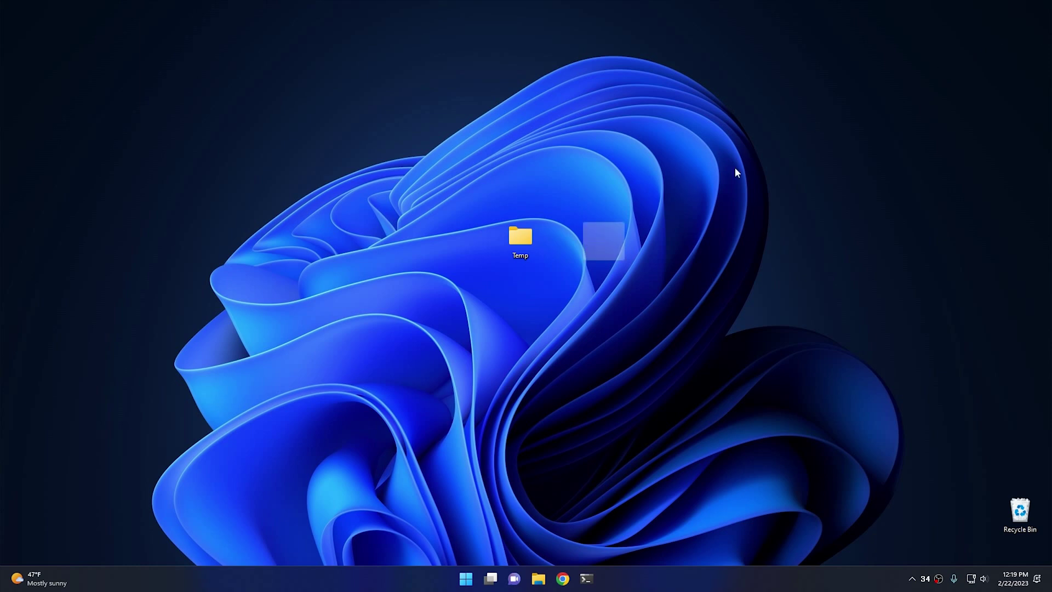
right_click(608, 242)
Step: In the unnamed folder's Properties > Customize, choose and apply a blank icon
left_click(654, 363)
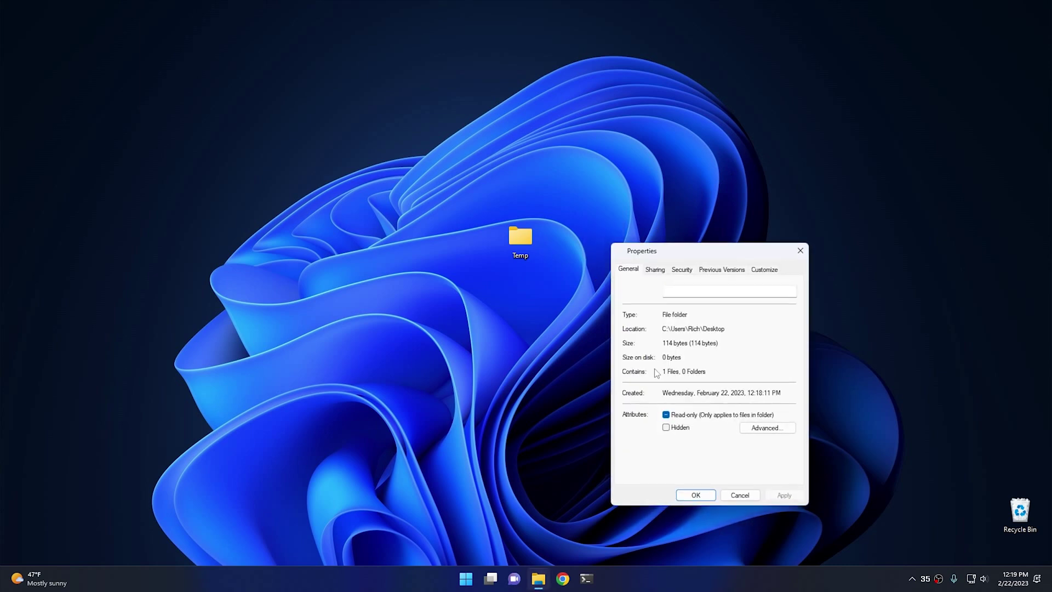
left_click(767, 272)
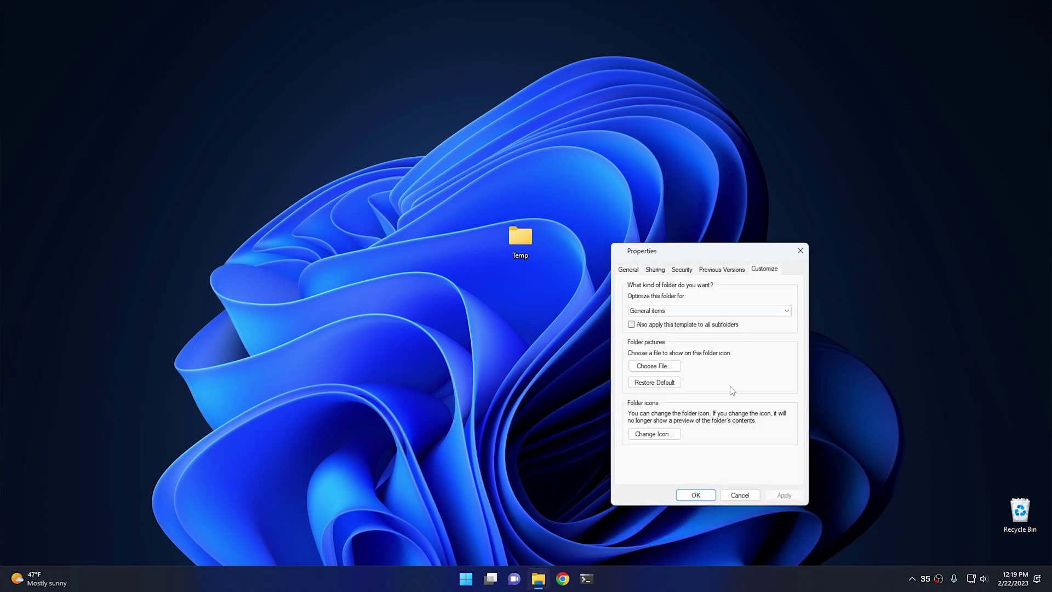
left_click(654, 433)
scroll(751, 405, "down", 3)
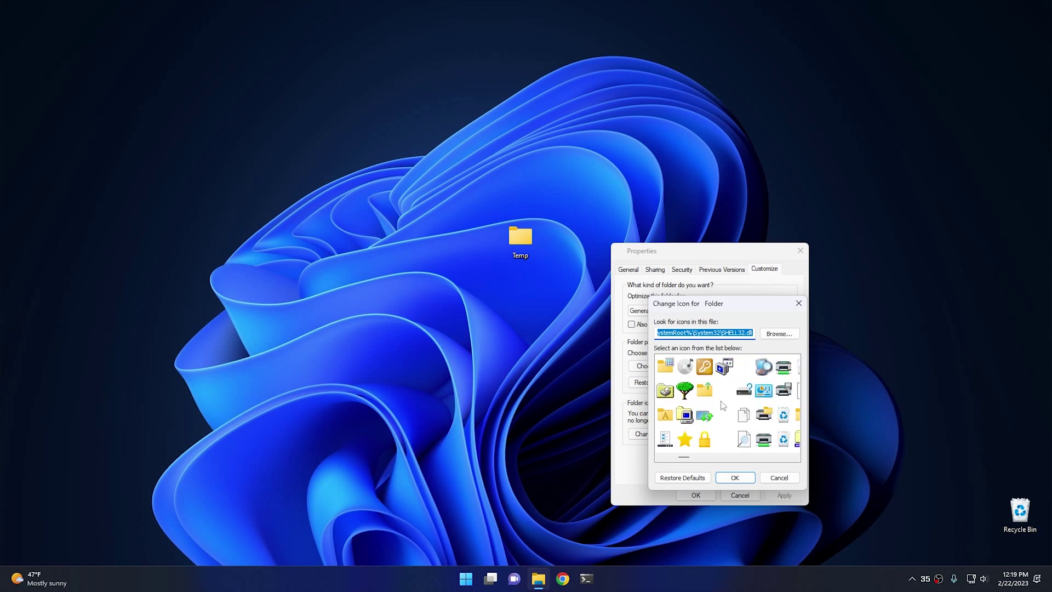
left_click(748, 375)
left_click(735, 478)
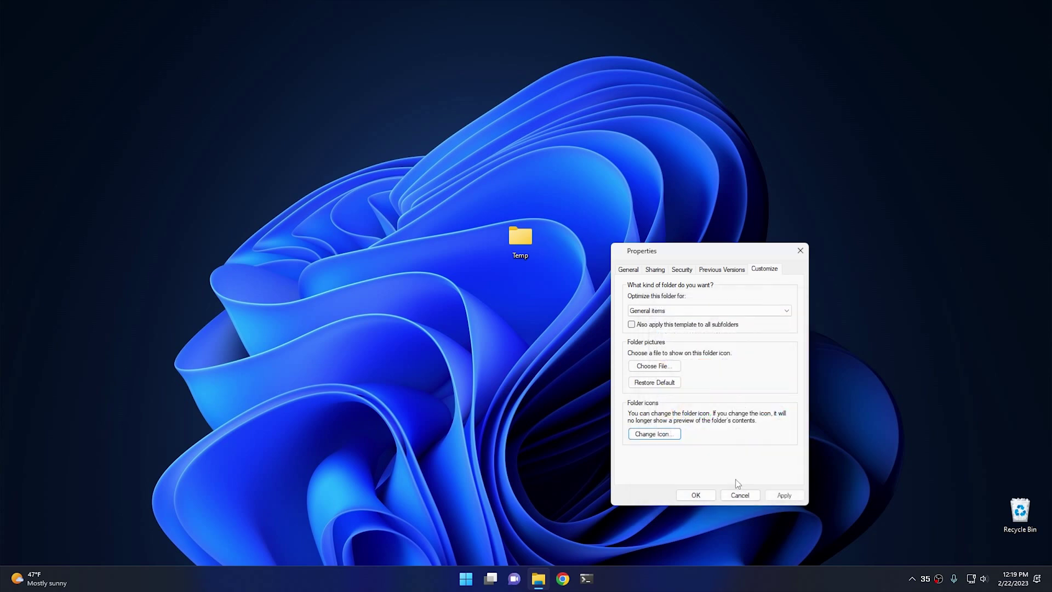
left_click(784, 495)
Step: Swap in a different blank icon, apply it, and close the properties window
left_click_drag(683, 249, 745, 238)
left_click(713, 424)
scroll(771, 387, "down", 5)
left_click(788, 381)
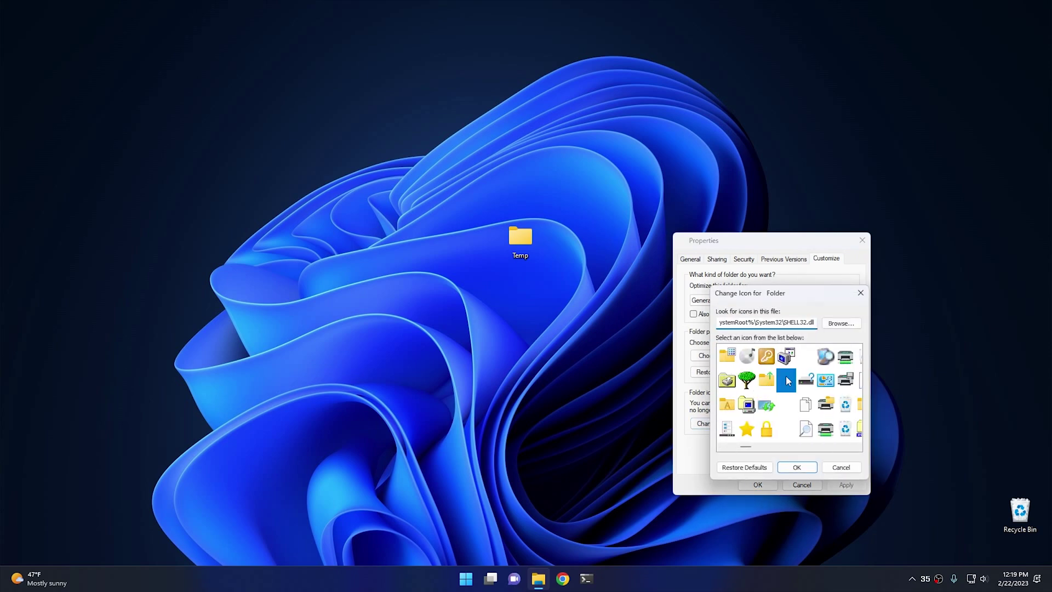
left_click(797, 466)
left_click(846, 484)
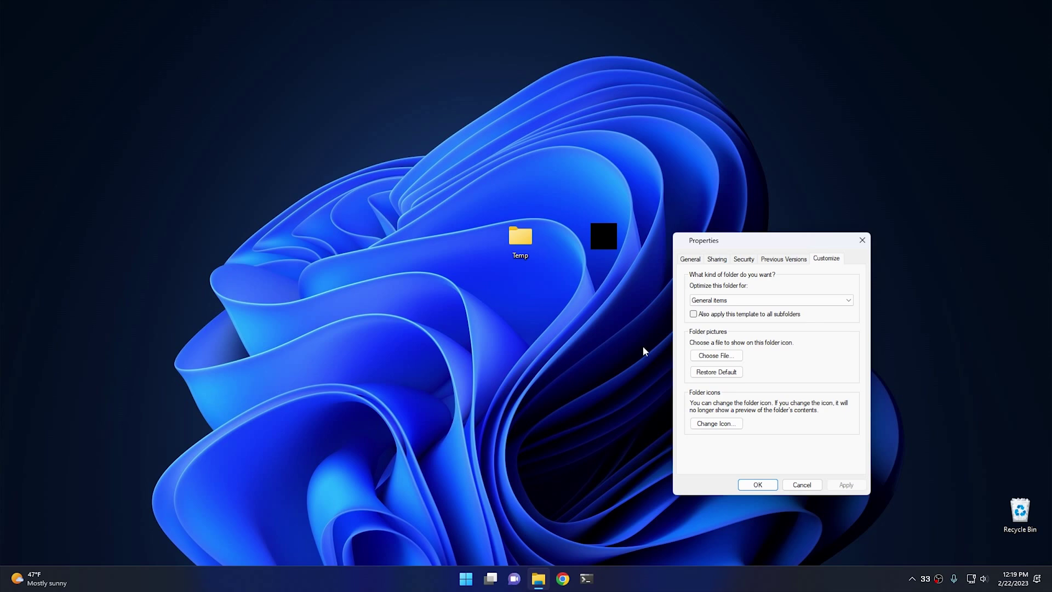
left_click(757, 484)
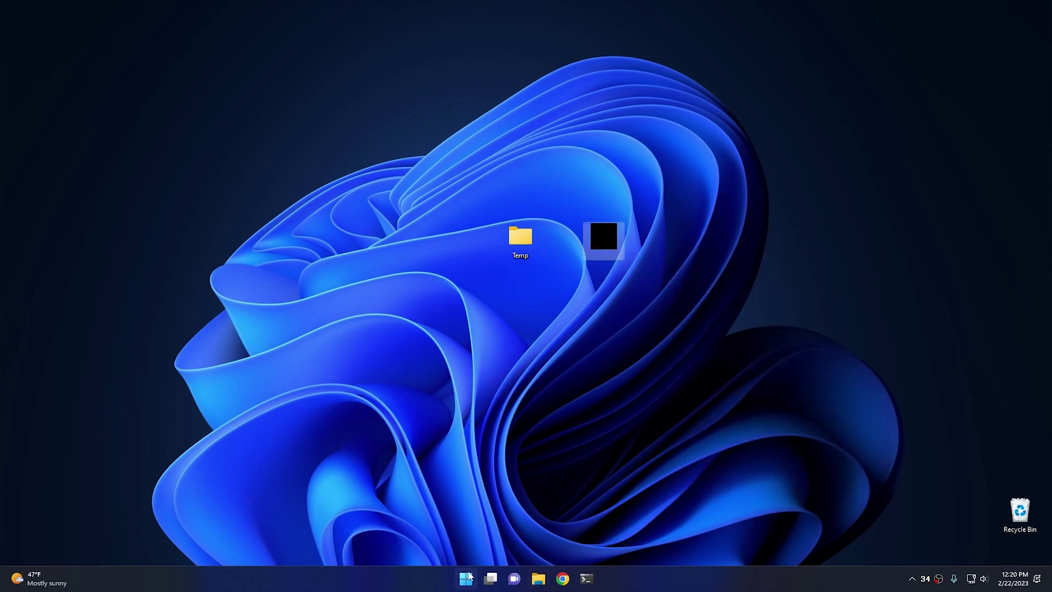
Step: Launch Disk Cleanup by searching 'disk' from Start
left_click(467, 579)
type("disk")
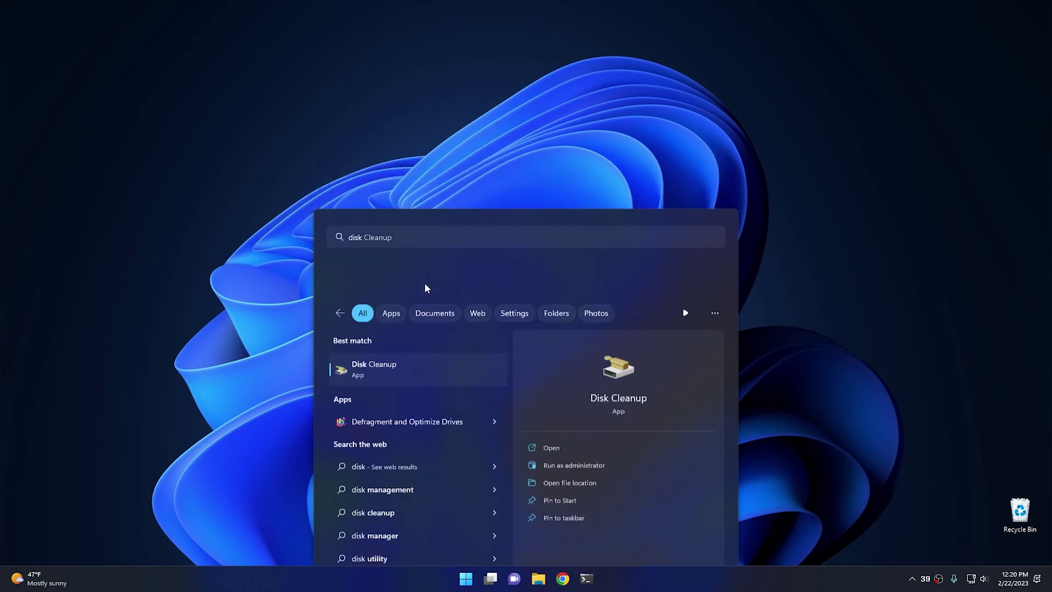
left_click(425, 282)
left_click_drag(148, 55, 358, 101)
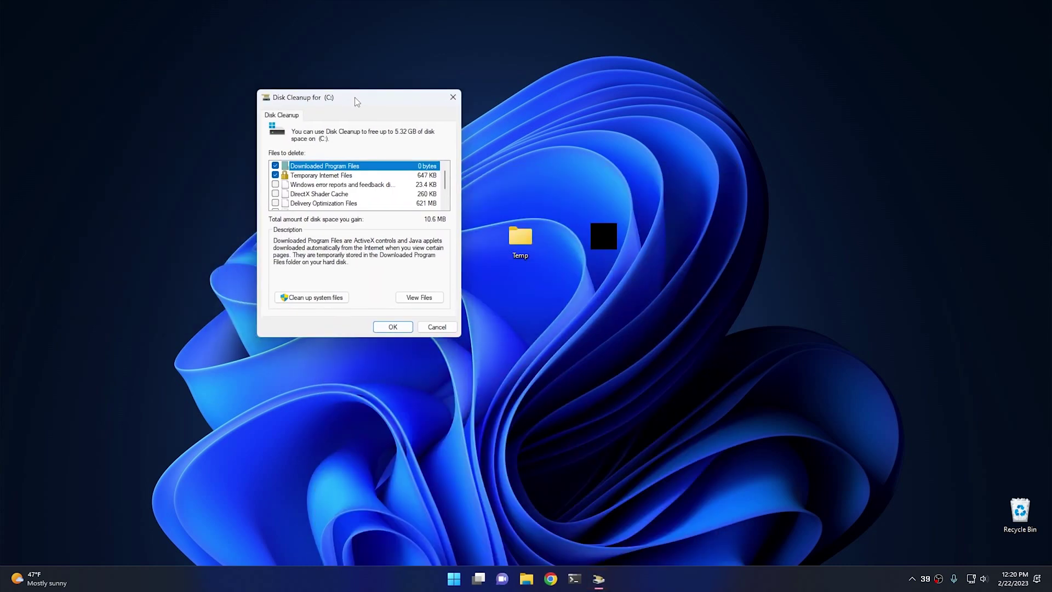
Step: Uncheck Temporary Internet Files, check Thumbnails, and delete the files on drive C:
left_click(276, 175)
scroll(317, 179, "down", 1)
left_click(316, 203)
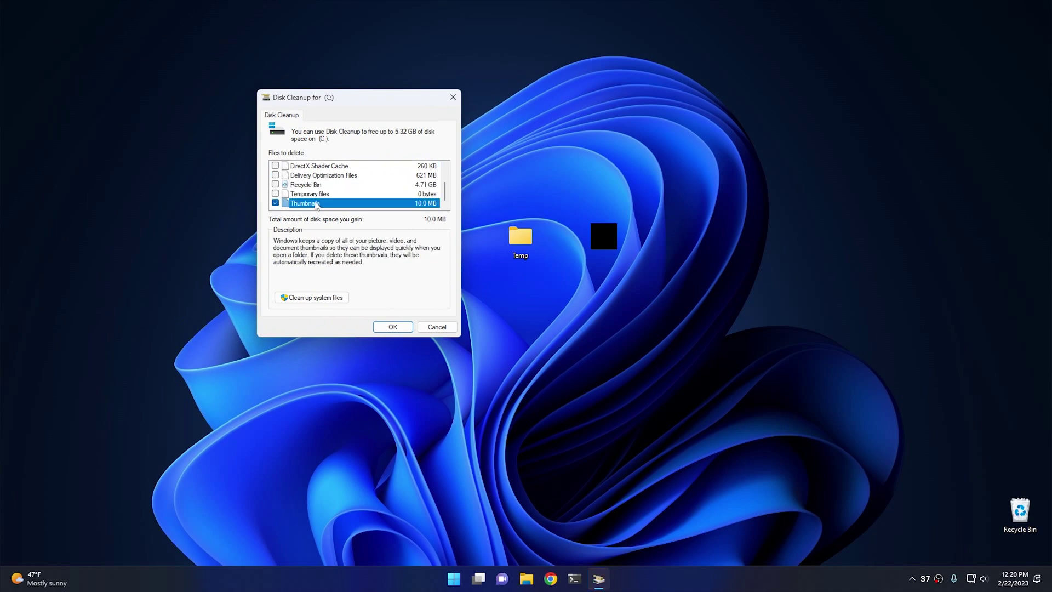
left_click(398, 329)
left_click(550, 300)
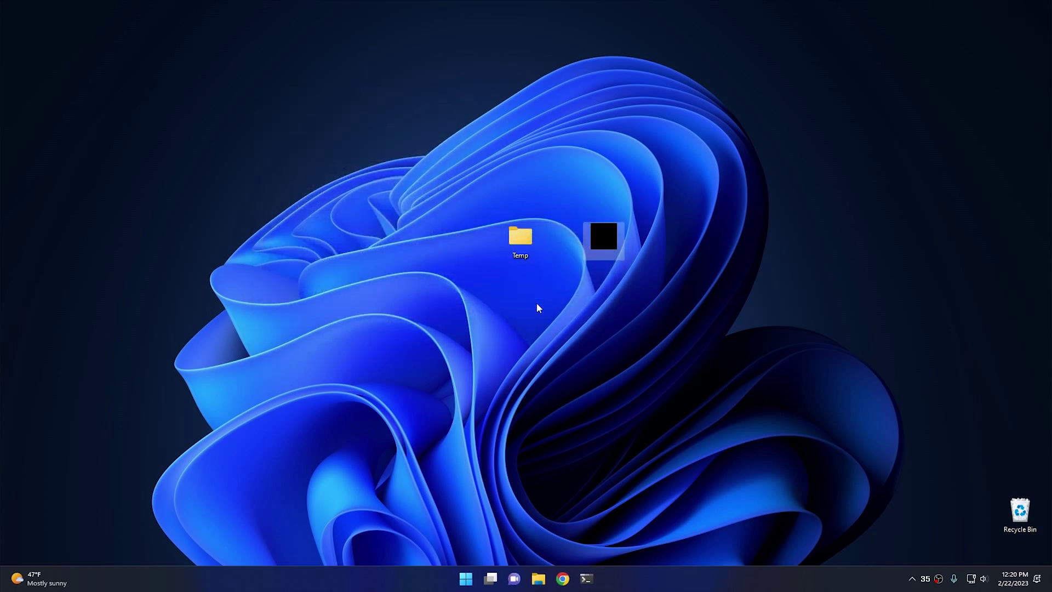
Step: Replace the black-square folder icon with a fully transparent icon via Properties > Customize
right_click(601, 237)
left_click(639, 364)
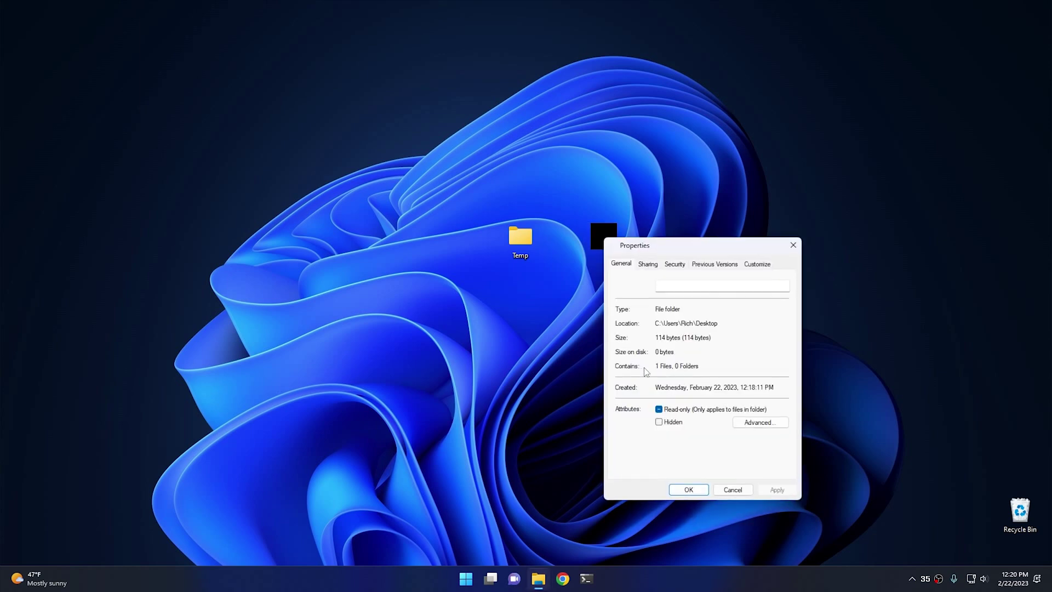
left_click(757, 264)
left_click(647, 429)
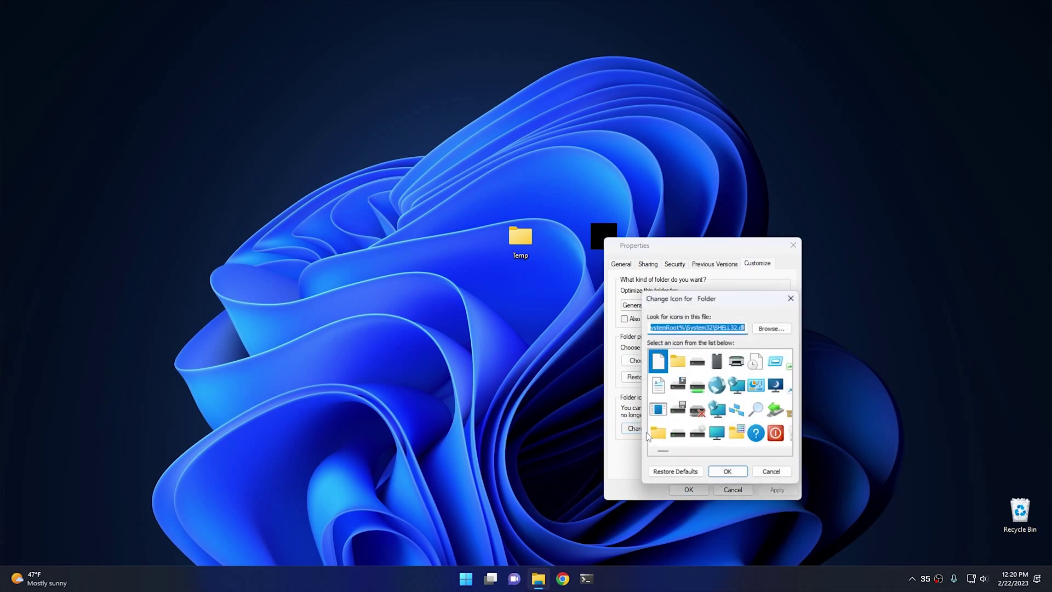
scroll(716, 394, "down", 3)
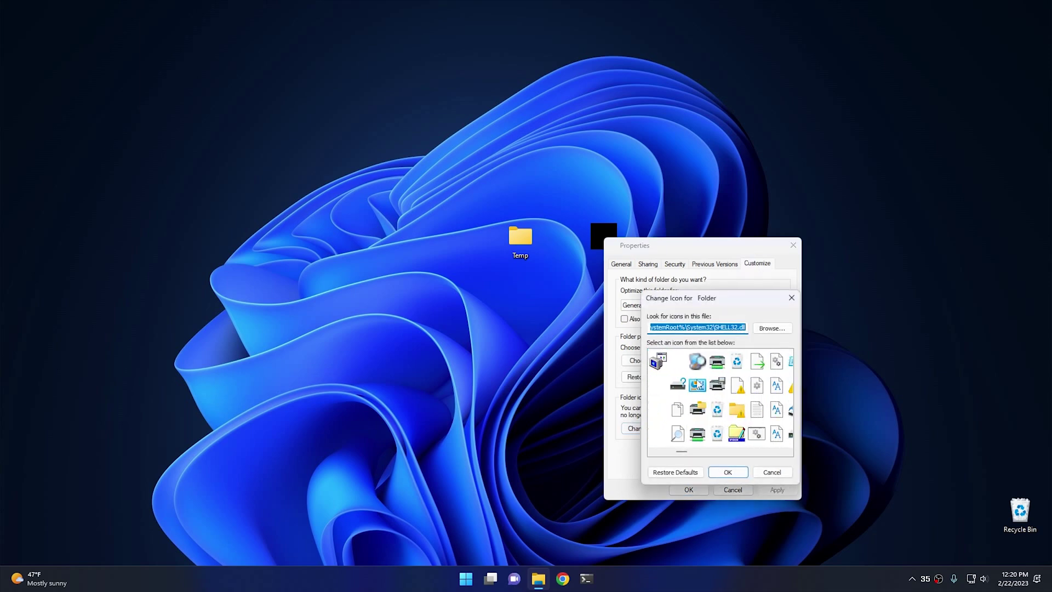
left_click(658, 385)
left_click(728, 473)
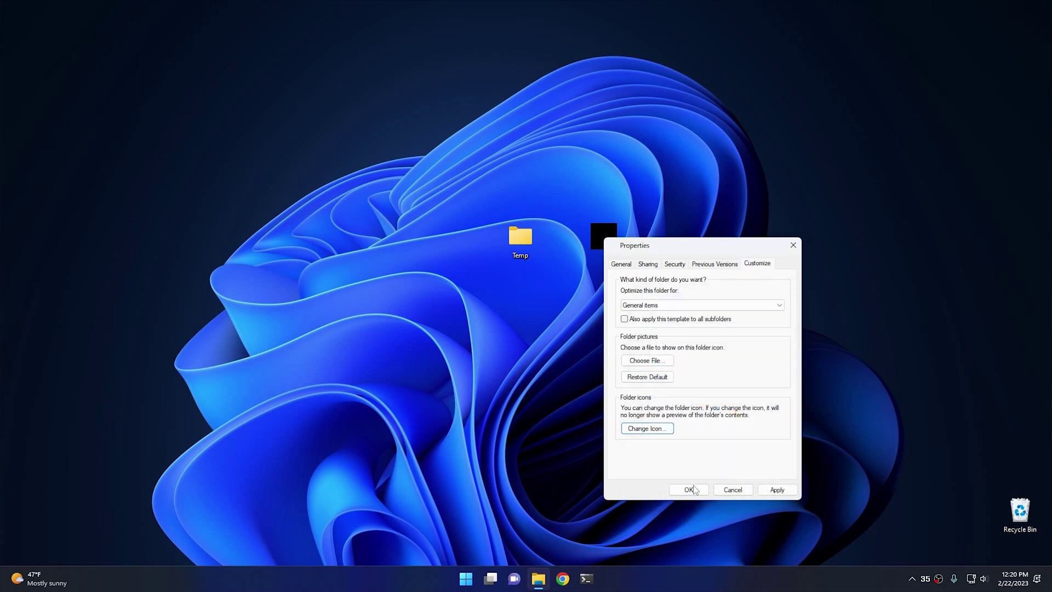
left_click(689, 490)
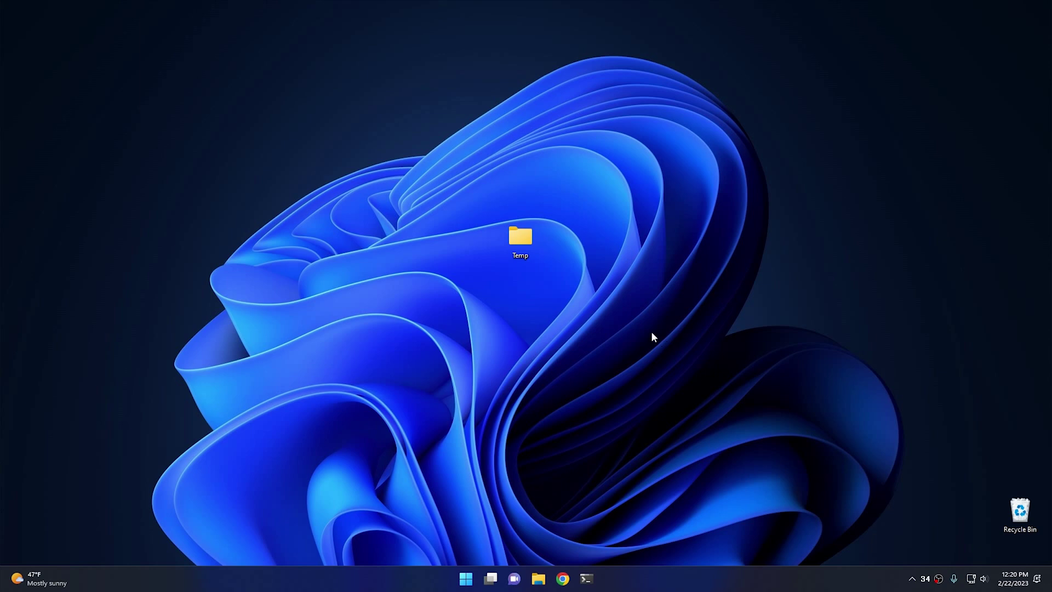
Step: Open Temp from the desktop and delete its Hidden subfolder
double_click(528, 248)
left_click(534, 220)
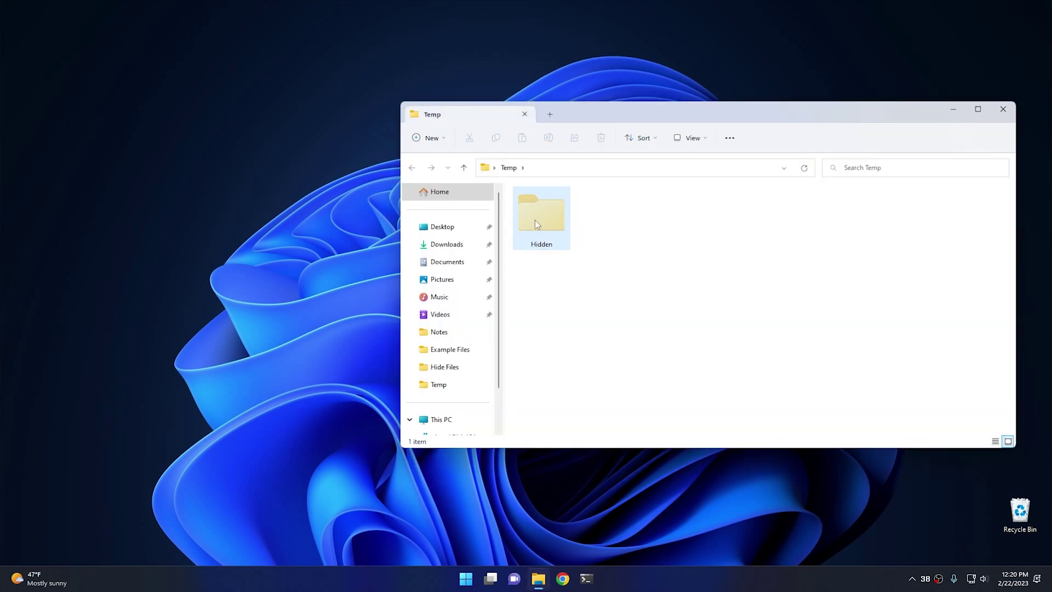
right_click(535, 219)
left_click(616, 233)
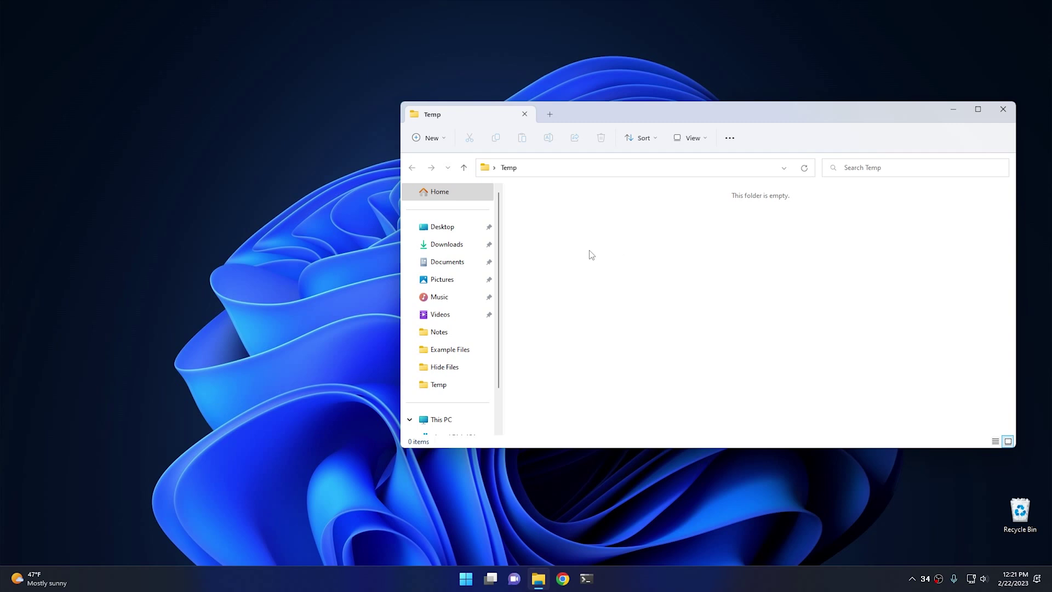
Step: Cut the passwords, nice and secret files from Documents > Hide Files > Example Files
left_click(447, 267)
double_click(555, 213)
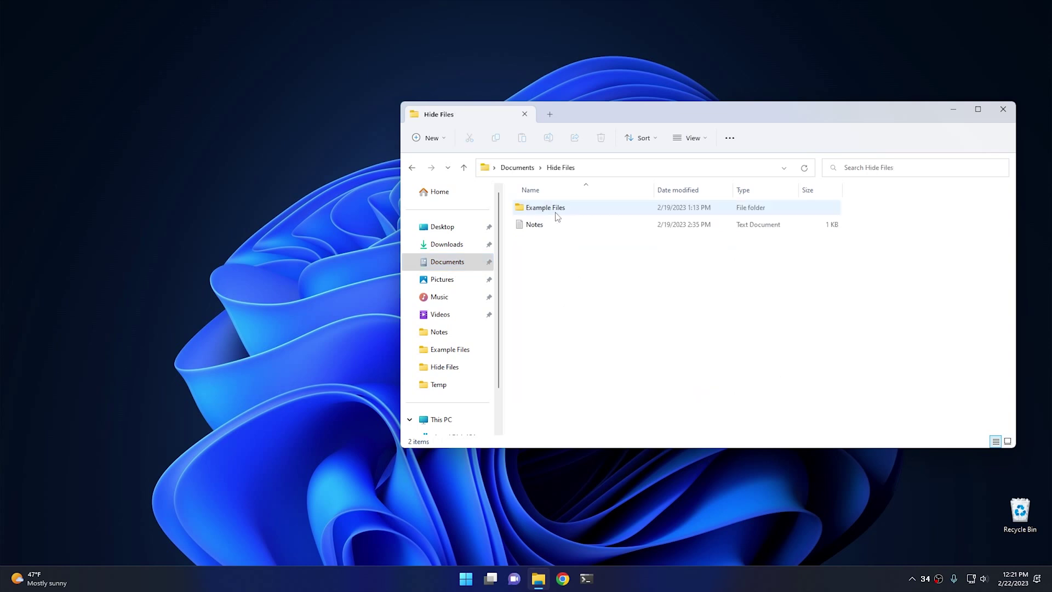
double_click(551, 209)
left_click(551, 229)
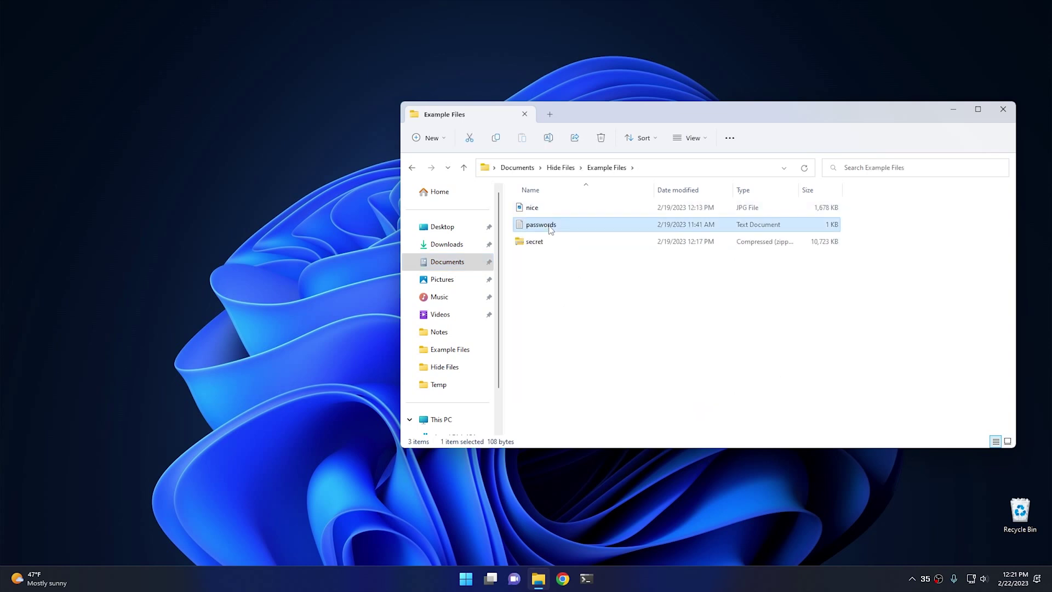
left_click(542, 209, "ctrl")
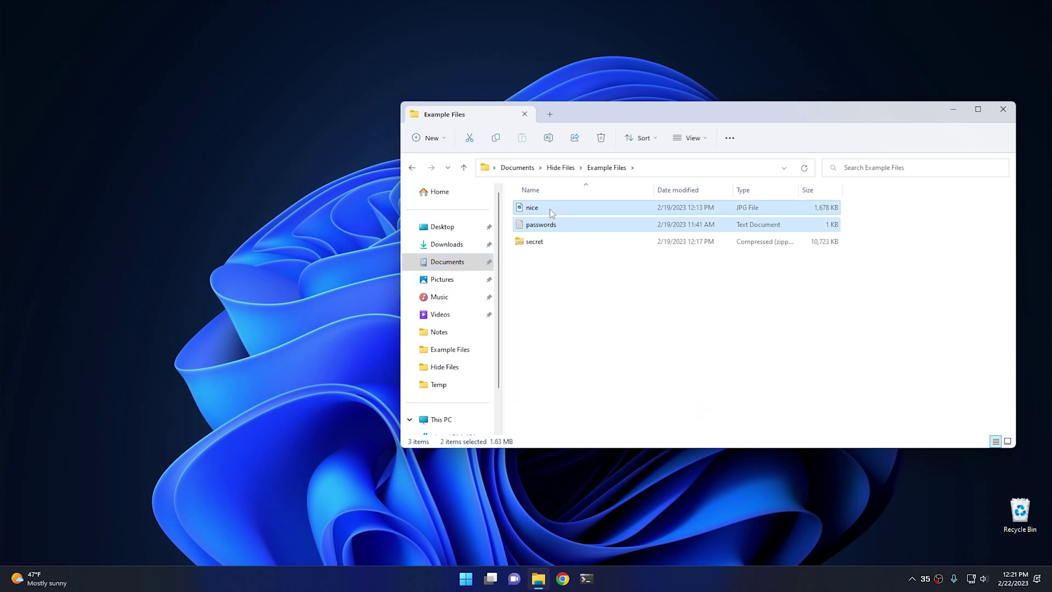
left_click(547, 245, "ctrl")
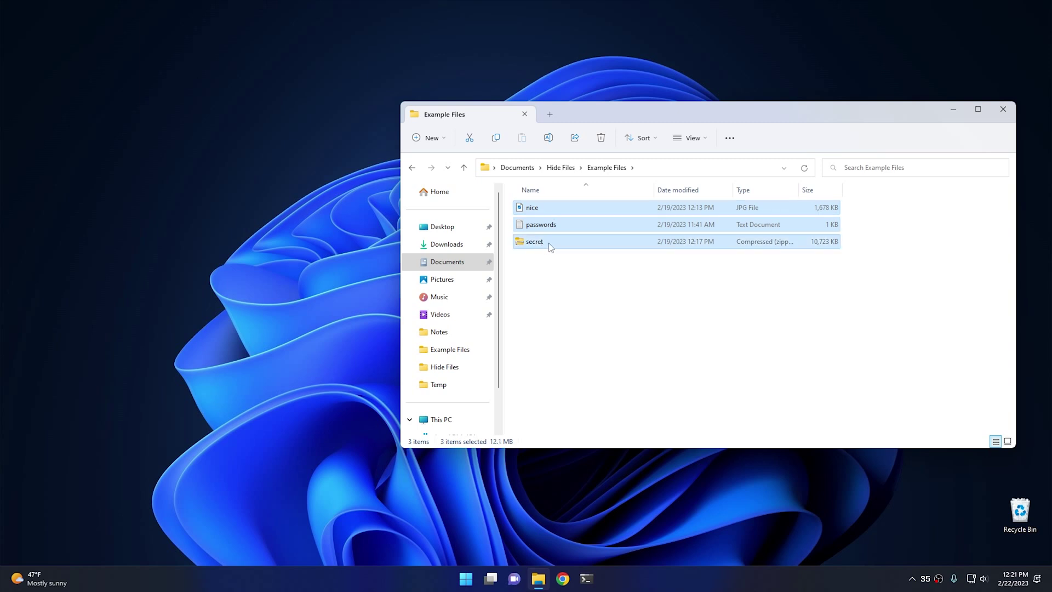
right_click(548, 242)
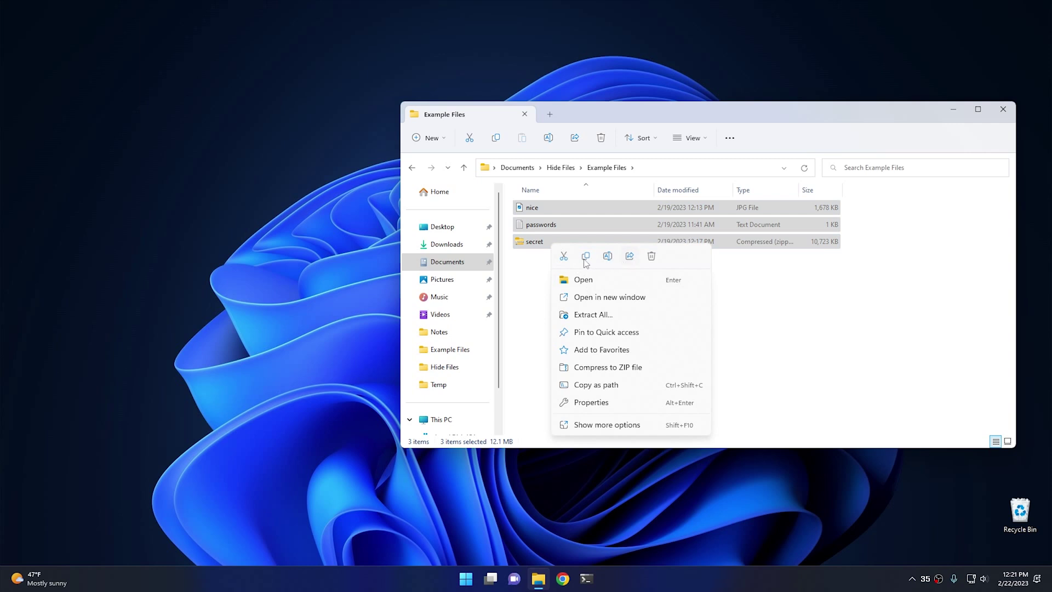
left_click(565, 257)
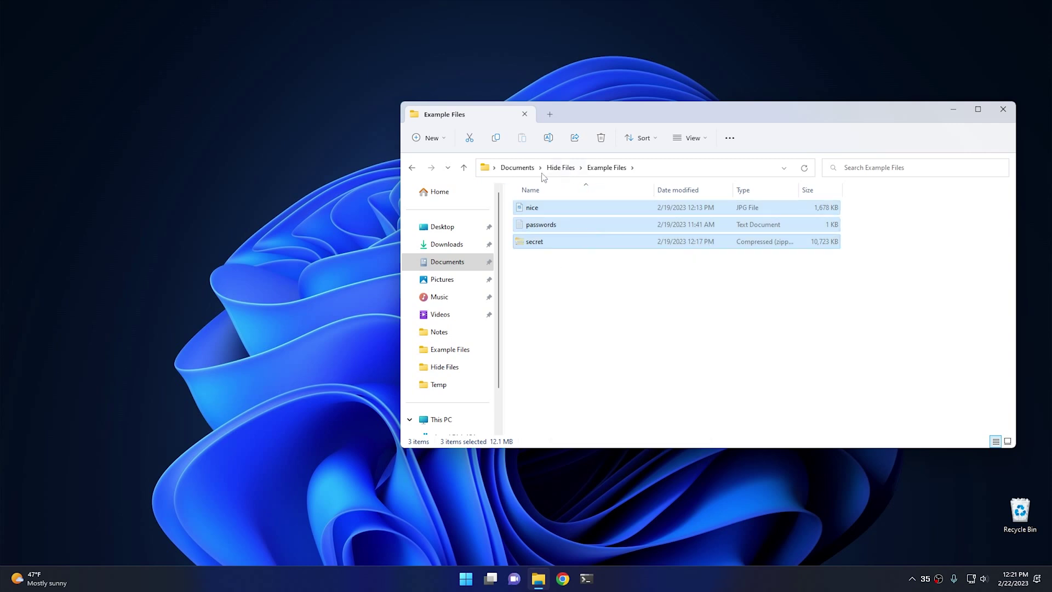
Step: Paste the three cut files into the empty Temp folder
left_click(412, 168)
left_click(412, 168)
left_click(412, 168)
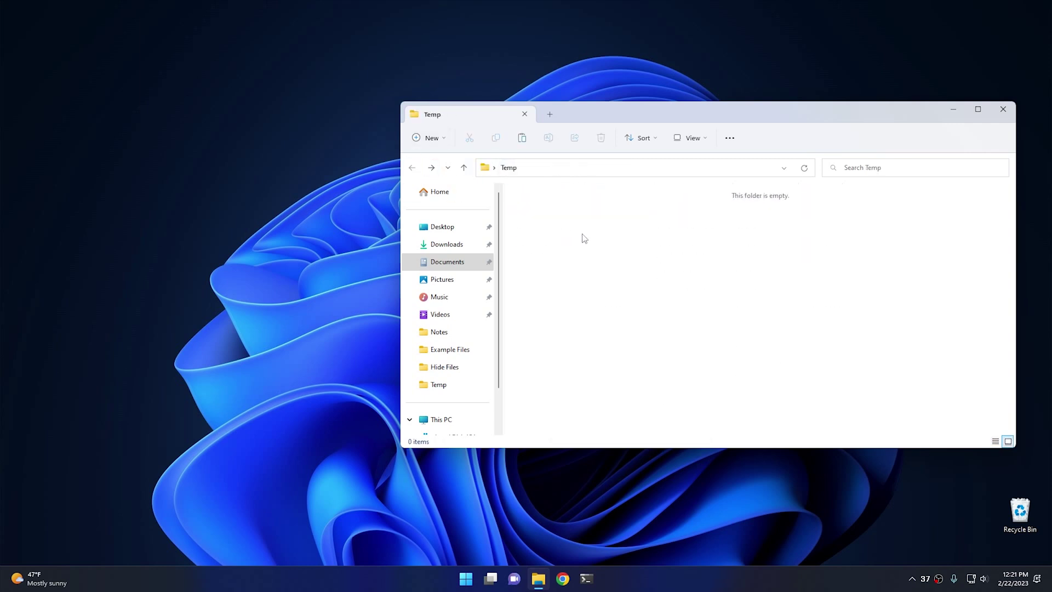
right_click(584, 236)
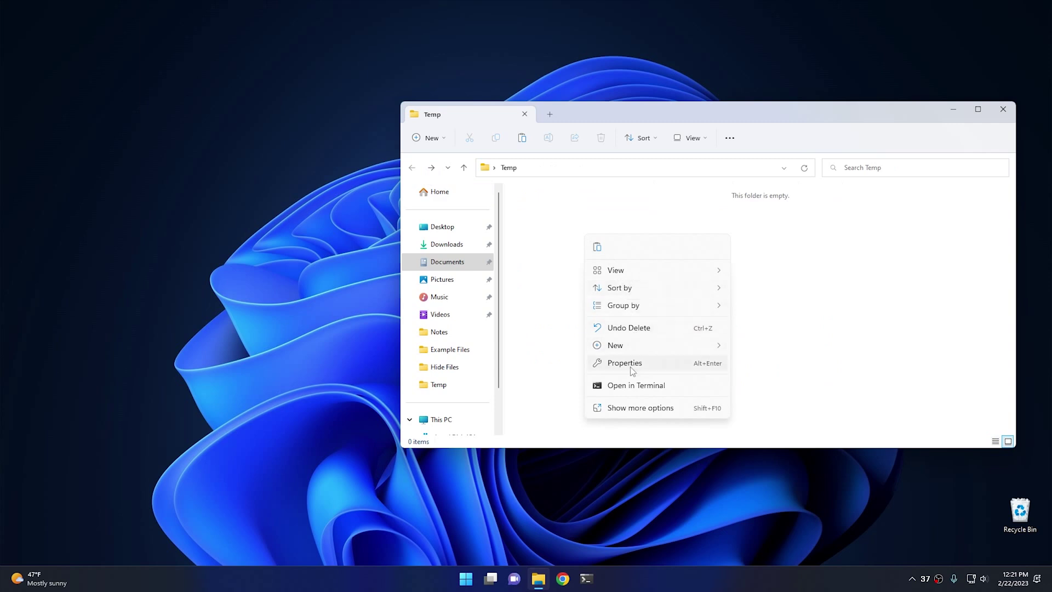
left_click(598, 247)
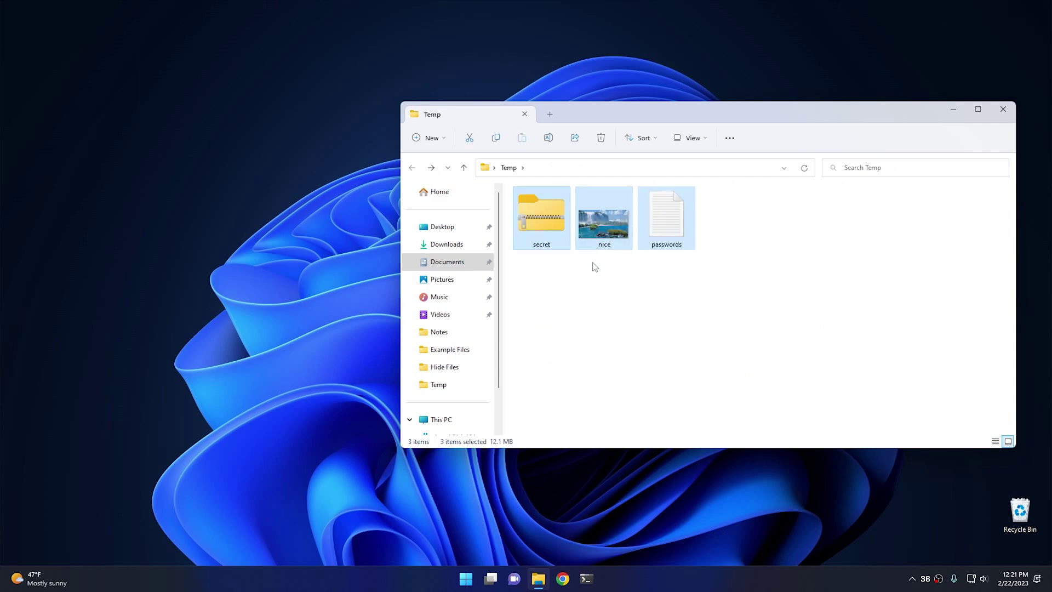
Step: View the passwords file in Notepad, close it, then select the nice image in Temp
double_click(659, 225)
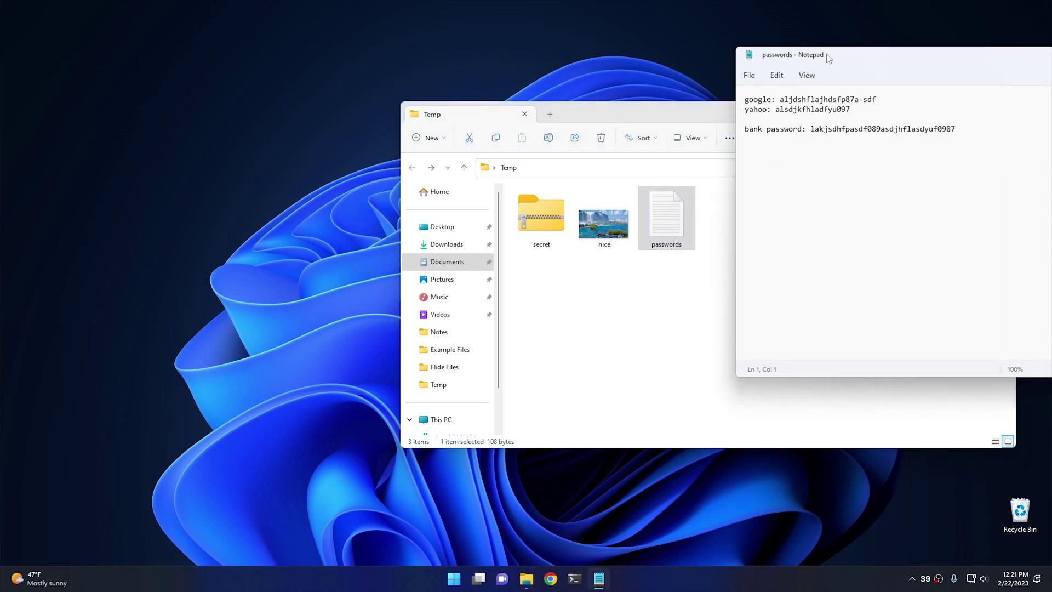
left_click_drag(834, 52, 729, 118)
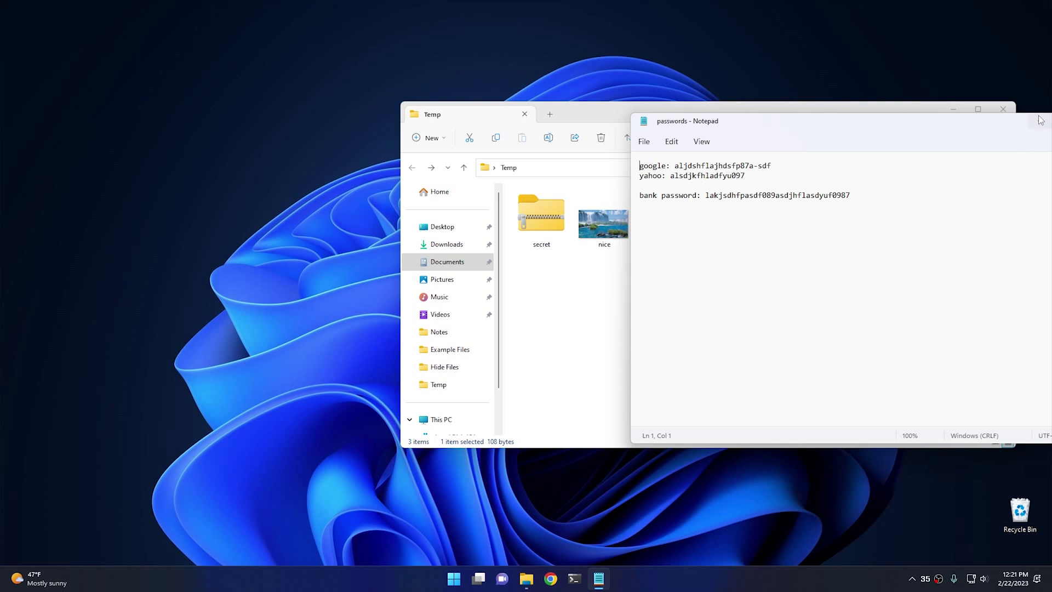
left_click_drag(953, 125, 863, 126)
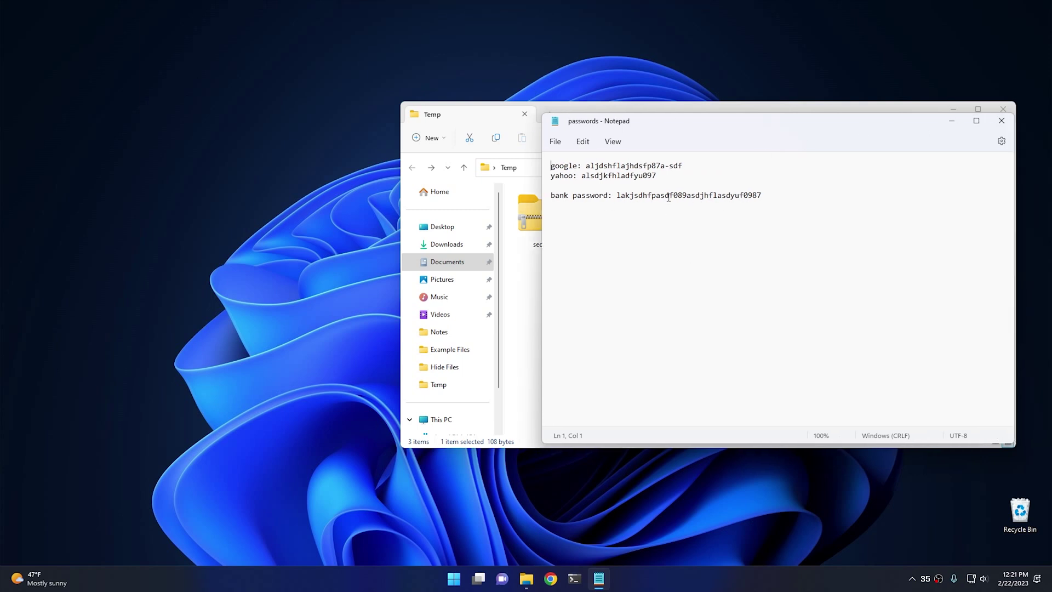
left_click(1002, 121)
left_click(629, 225)
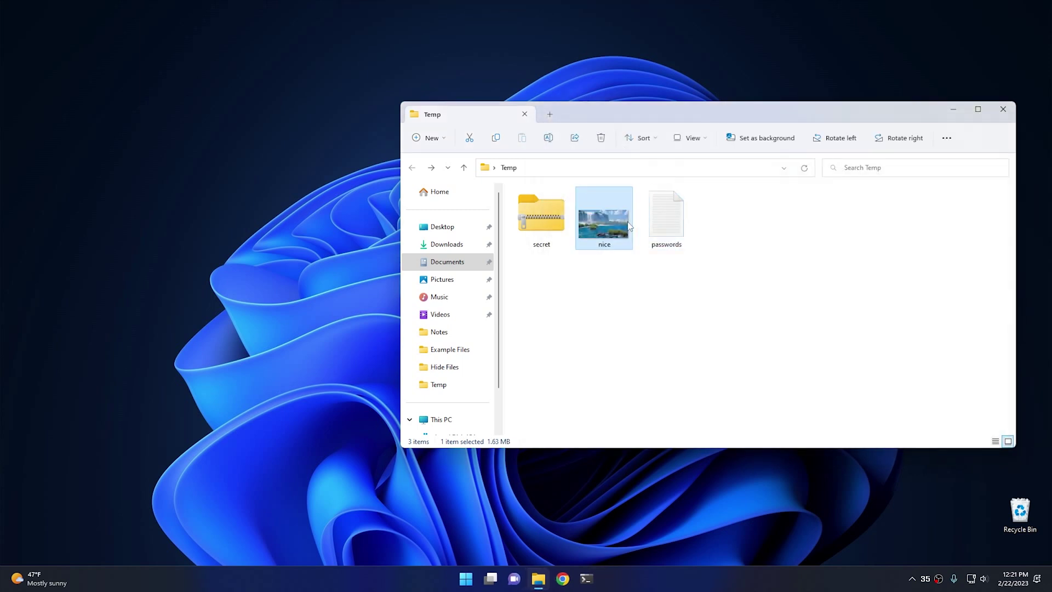
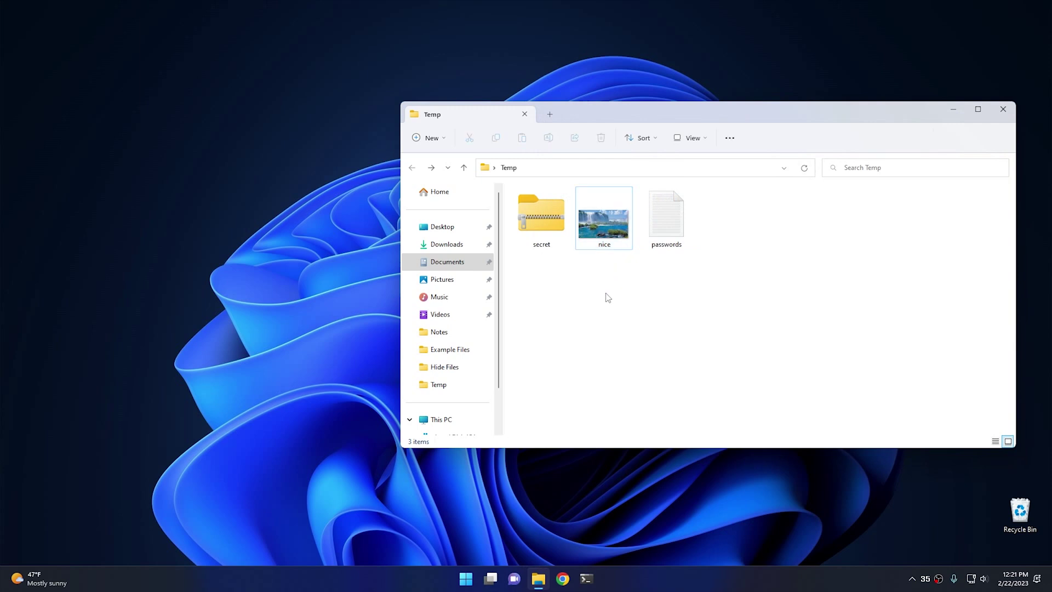
Step: Open a Command Prompt in the Temp folder using Open in Terminal from the context menu
right_click(608, 297)
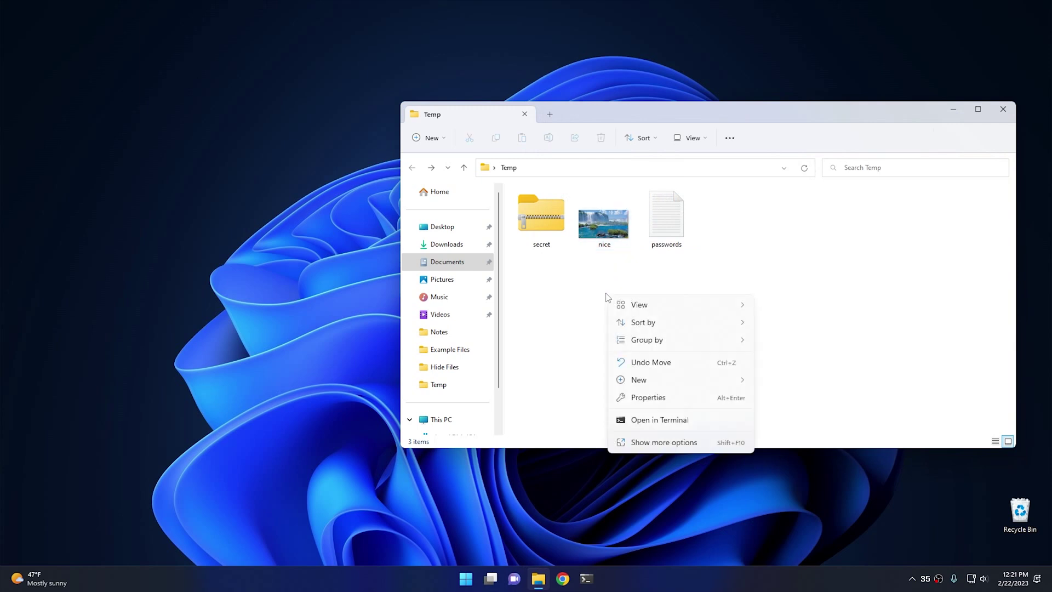
left_click(652, 422)
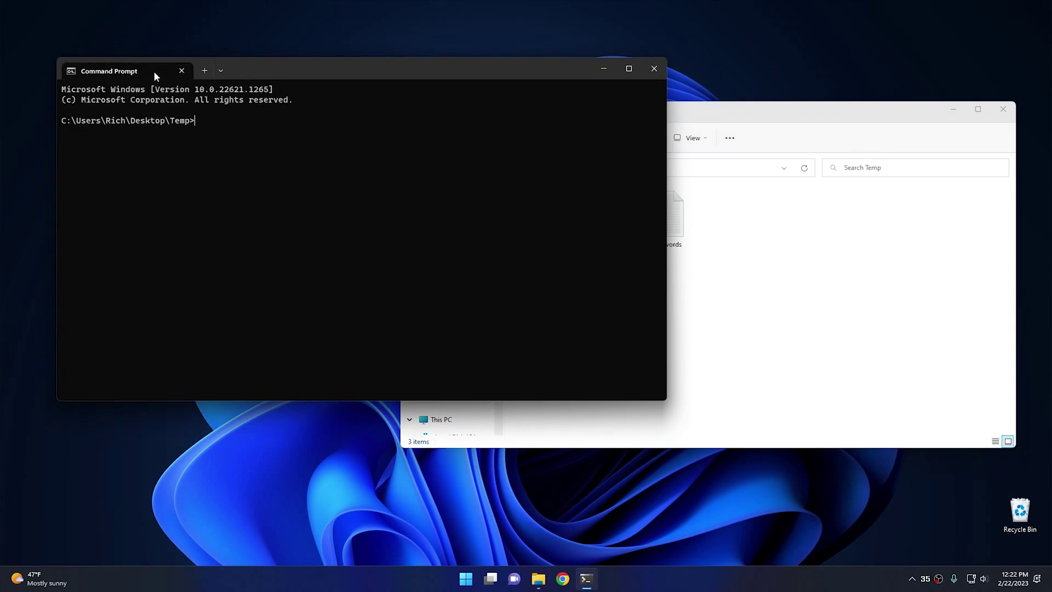
Step: Save Windows Terminal settings with Command Prompt as default profile, then close the terminal
left_click(221, 70)
left_click(235, 147)
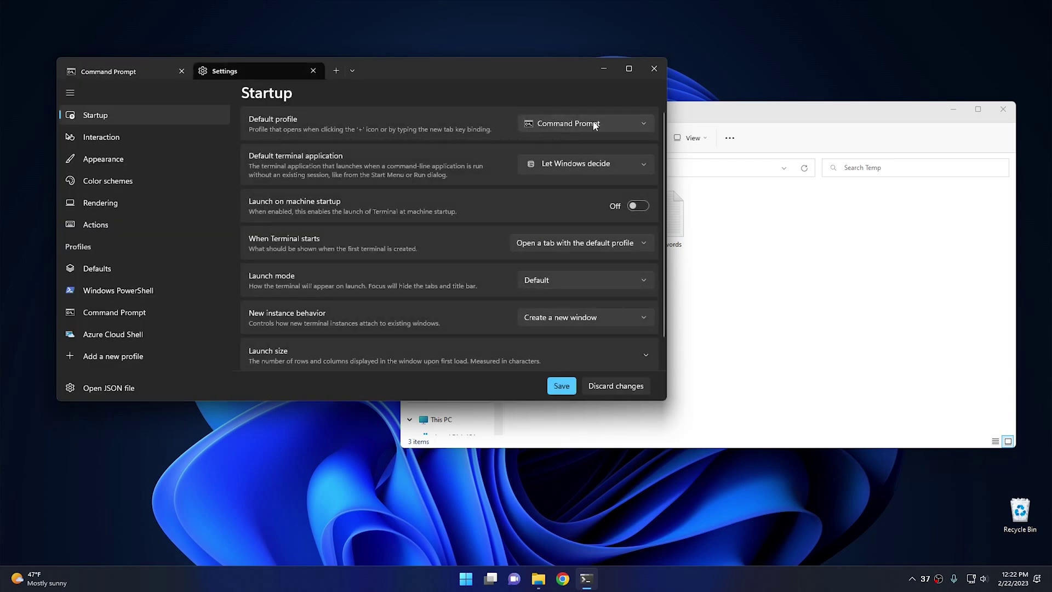
left_click(566, 390)
left_click(314, 71)
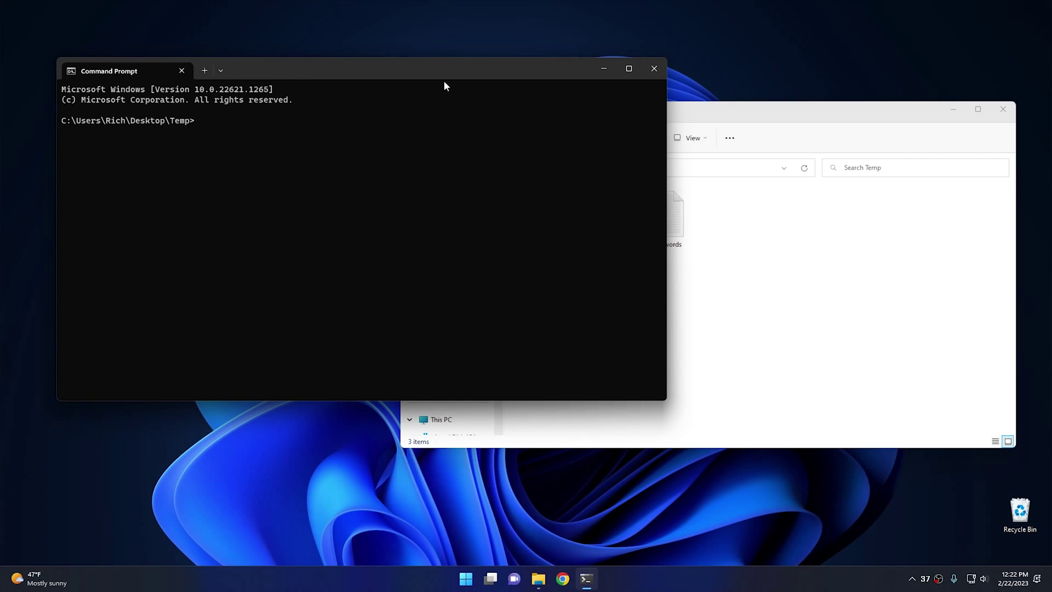
left_click(654, 74)
Step: Open a fresh Command Prompt in Temp and move its window down and right
right_click(644, 284)
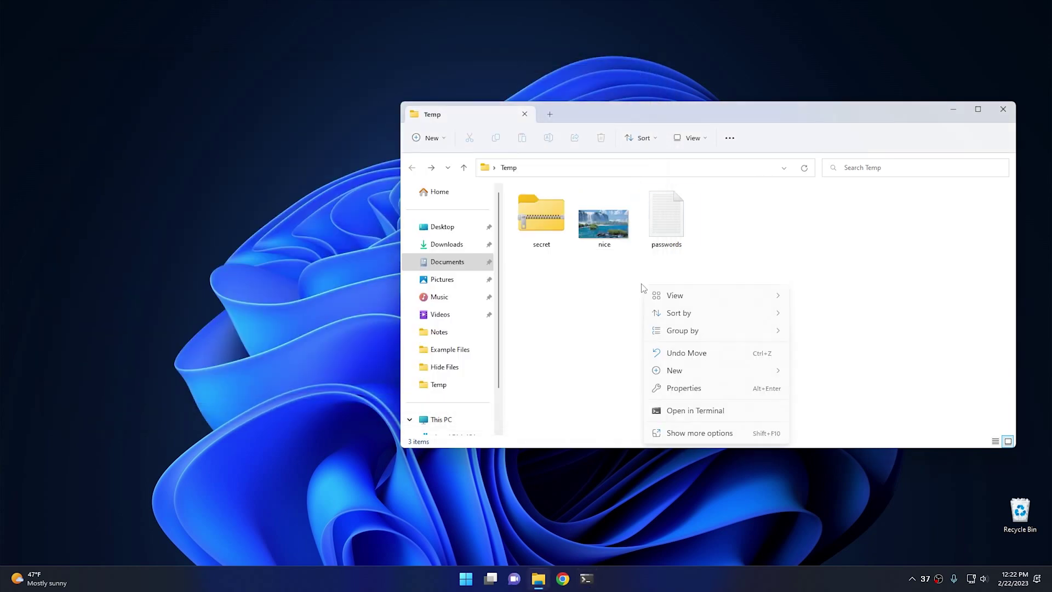
left_click(697, 410)
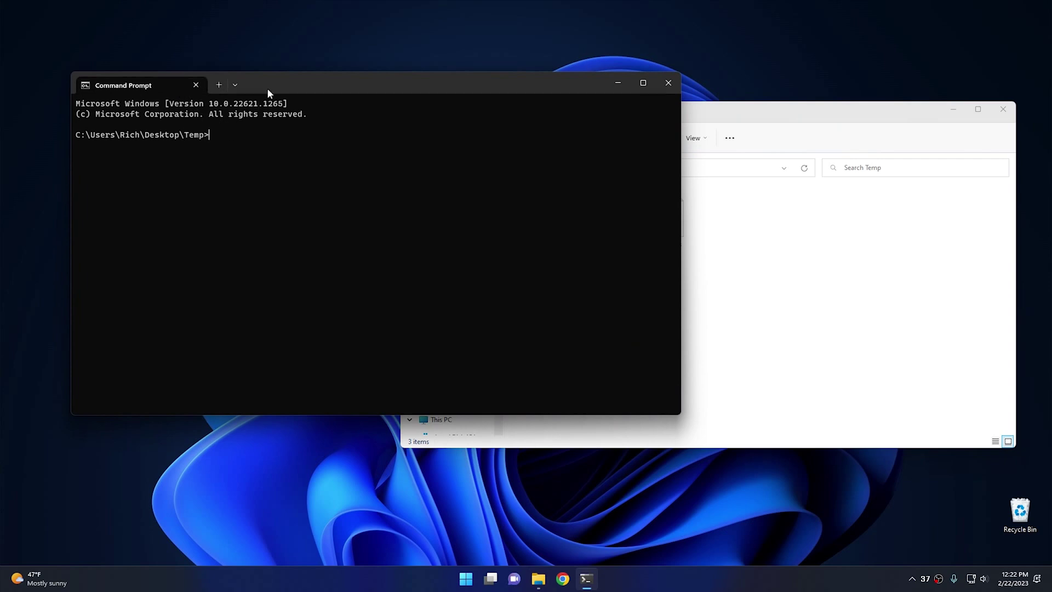
left_click_drag(279, 85, 312, 125)
Step: Run dir to list nice.jpg, passwords.txt and secret.zip, then enter 'type passwords.txt'
type("dir")
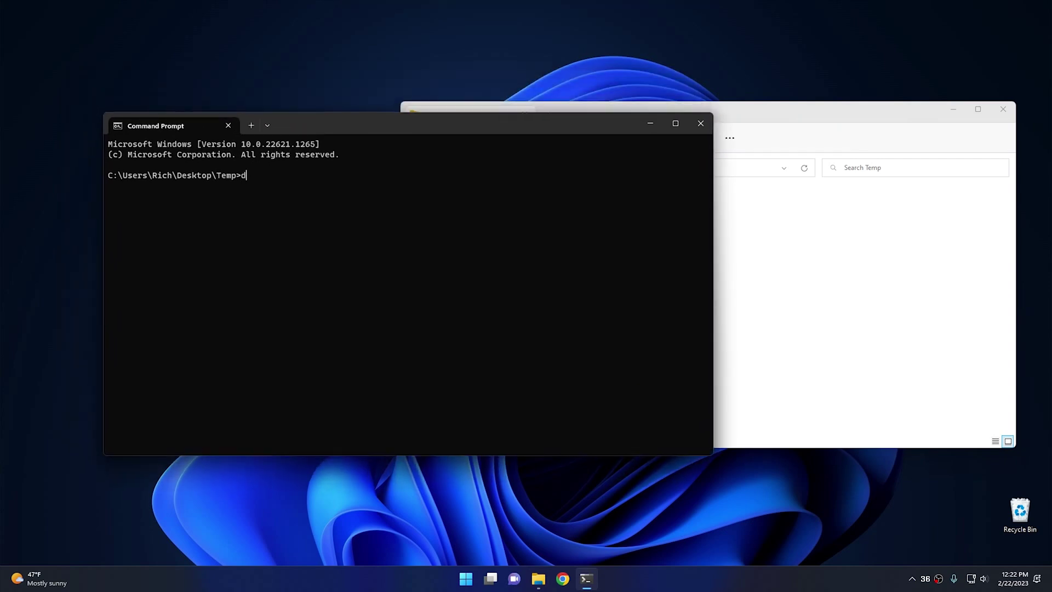
key("Return")
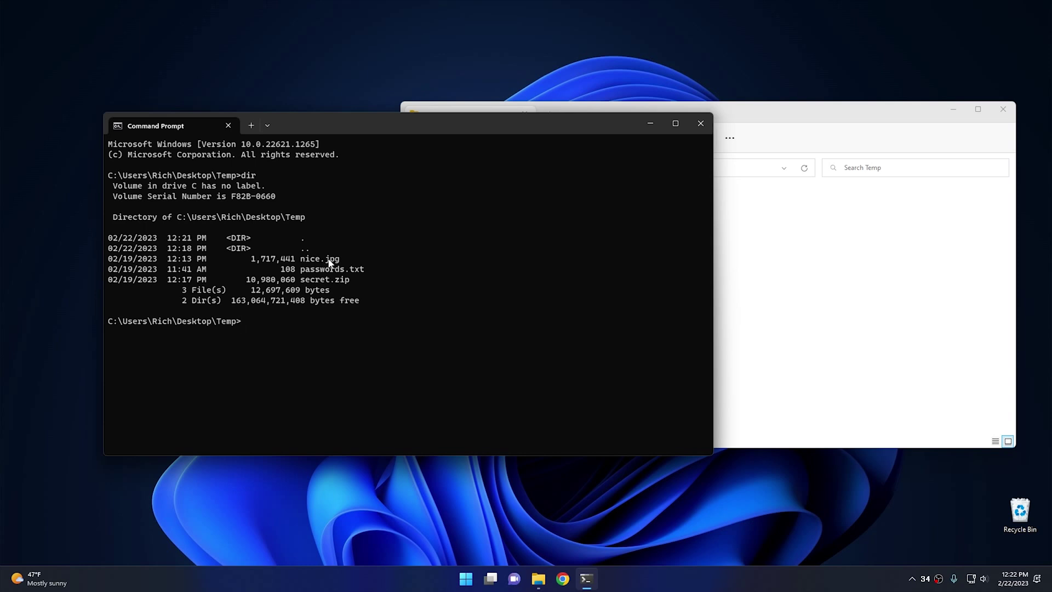
type("type pass")
key("Tab")
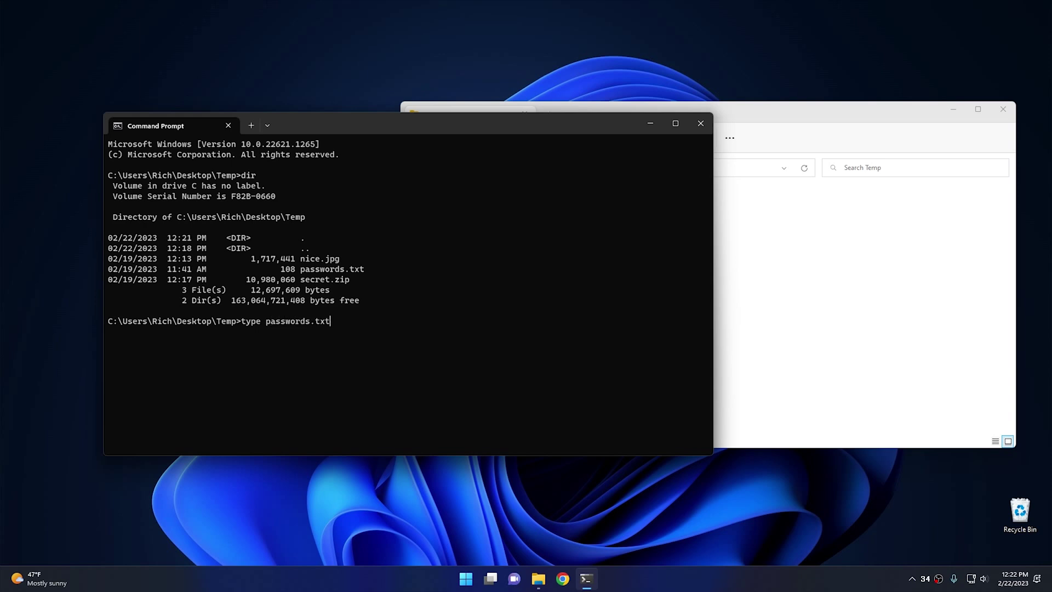
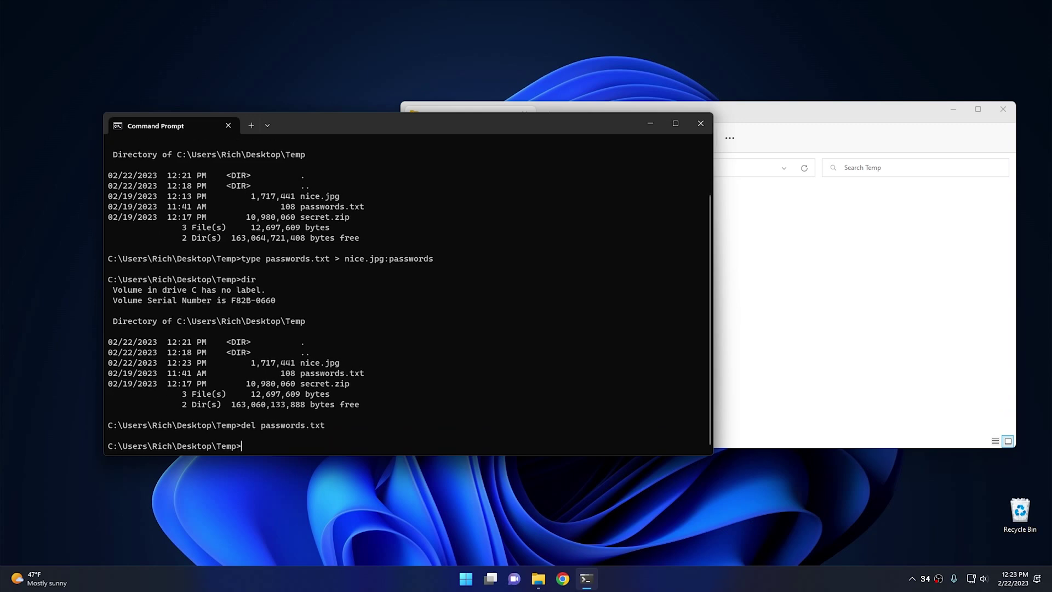
Step: Run dir to confirm only nice.jpg and secret.zip remain, then start entering 'notepad nice.jpg'
type("dir")
key("Return")
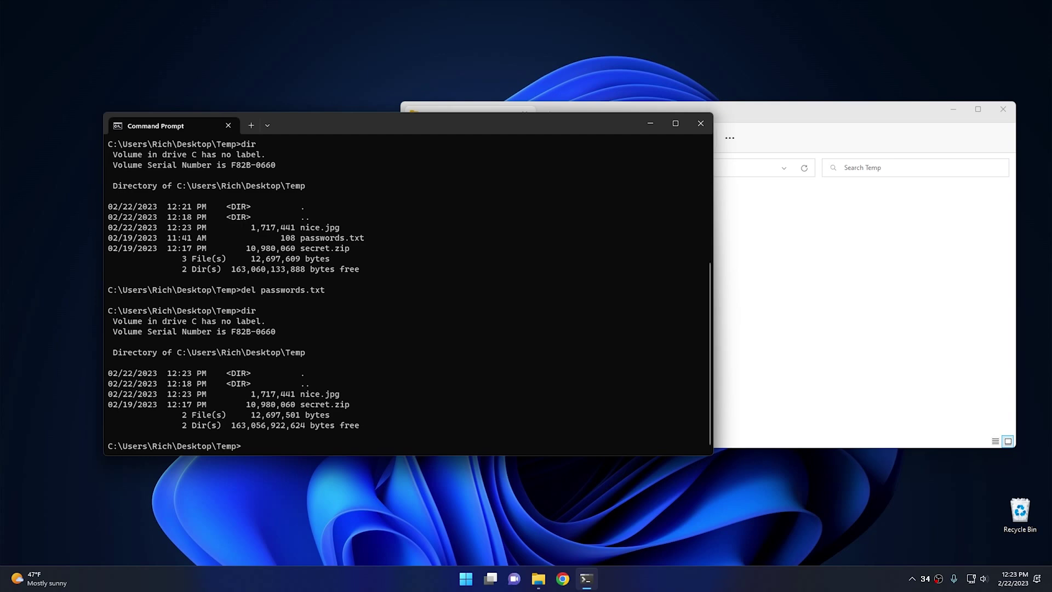
type("notepad")
type("nice.jpg:passwords")
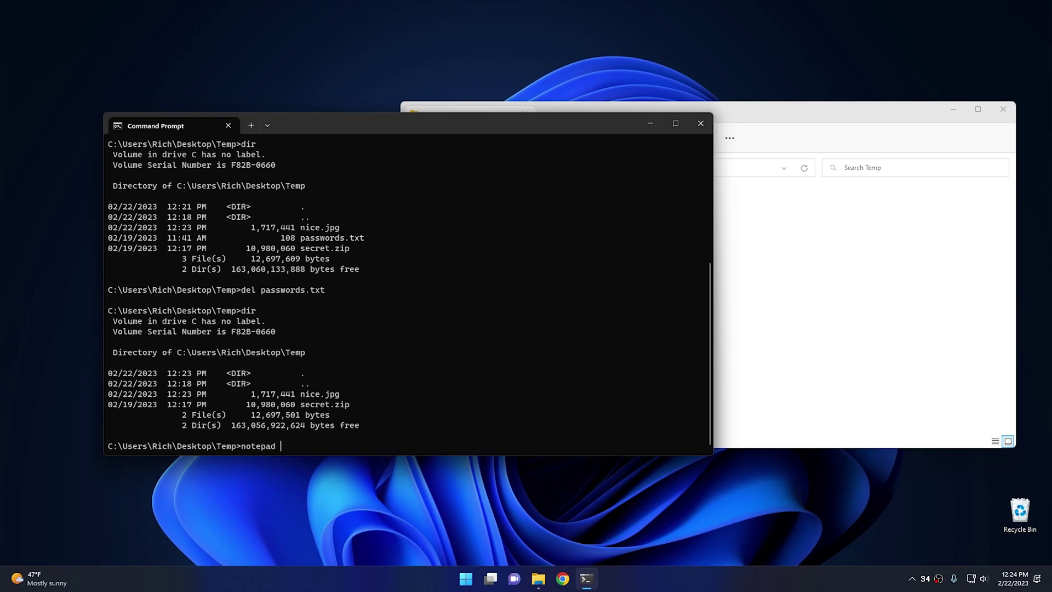
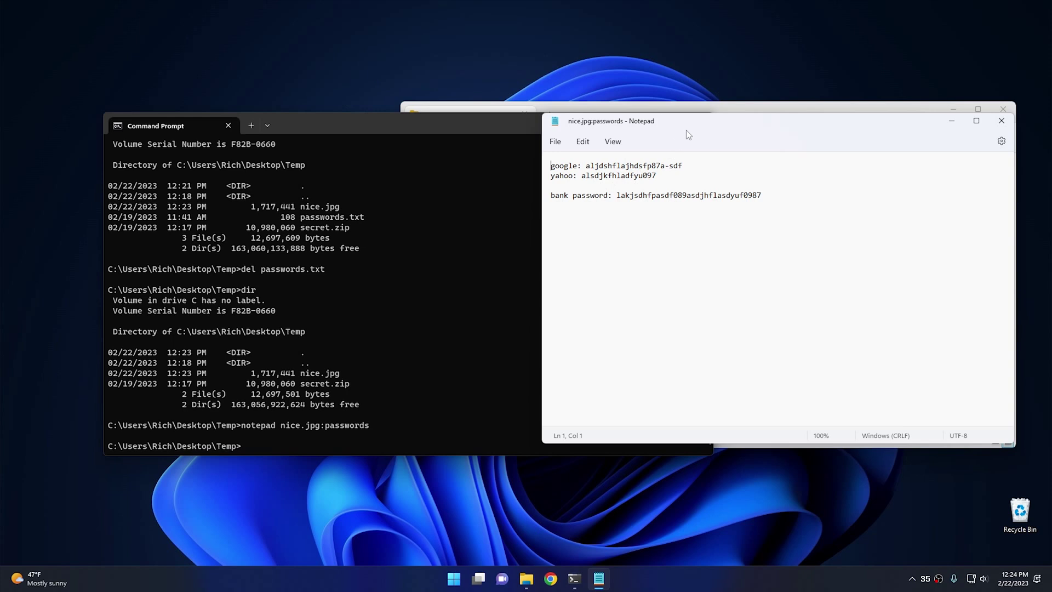
left_click_drag(688, 133, 669, 142)
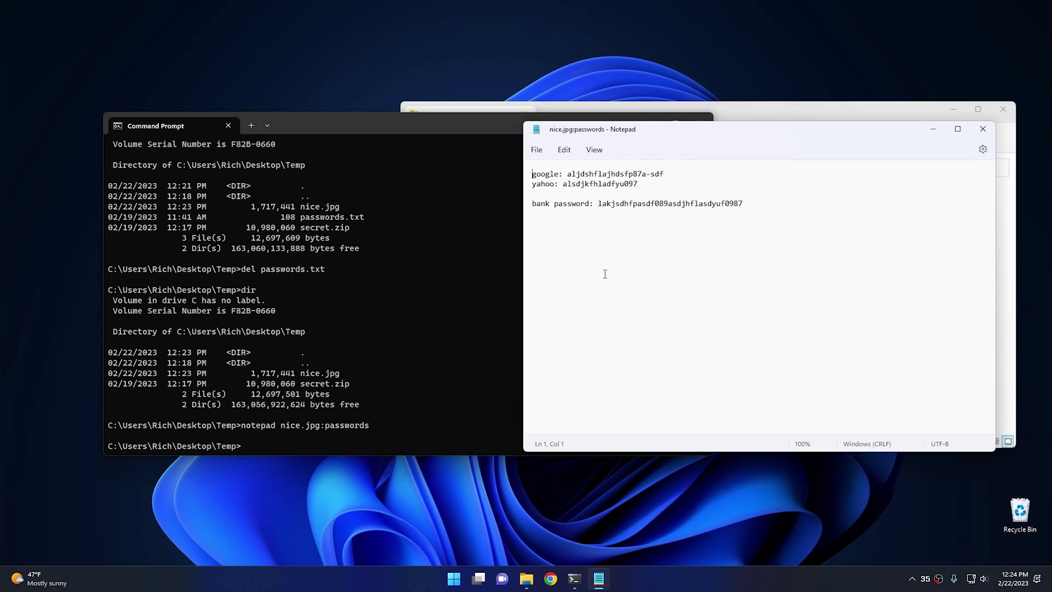
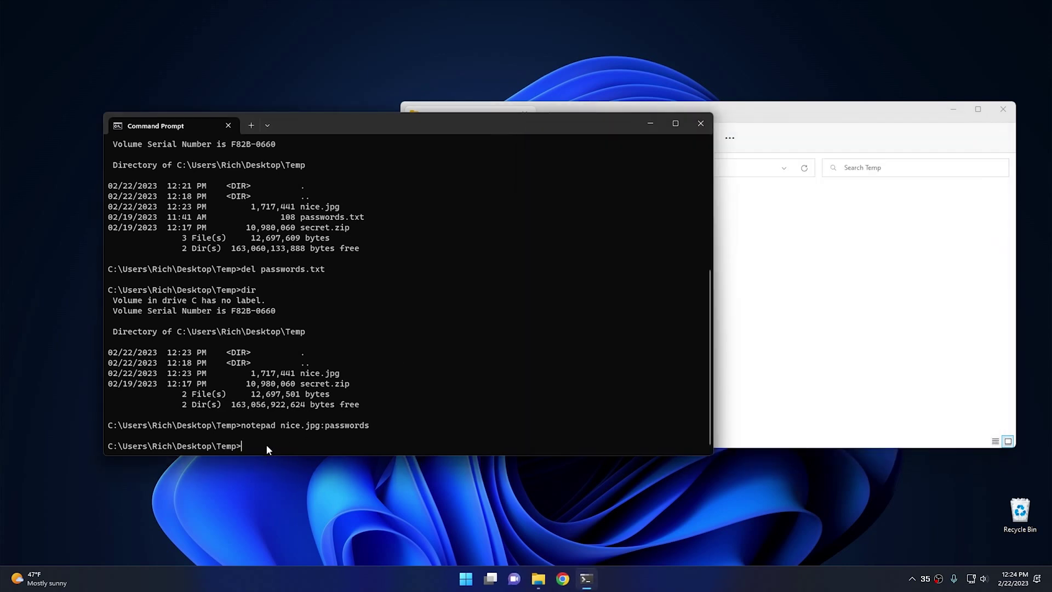
Step: Run dir in Temp to check nice.jpg is still 1,717,441 bytes with passwords.txt gone
type("dir /r")
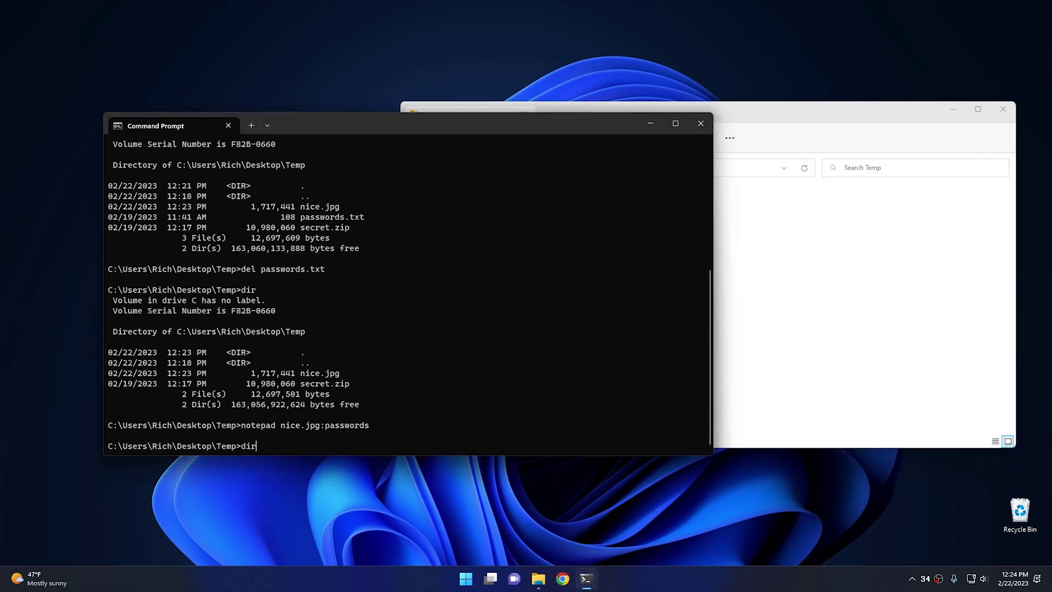
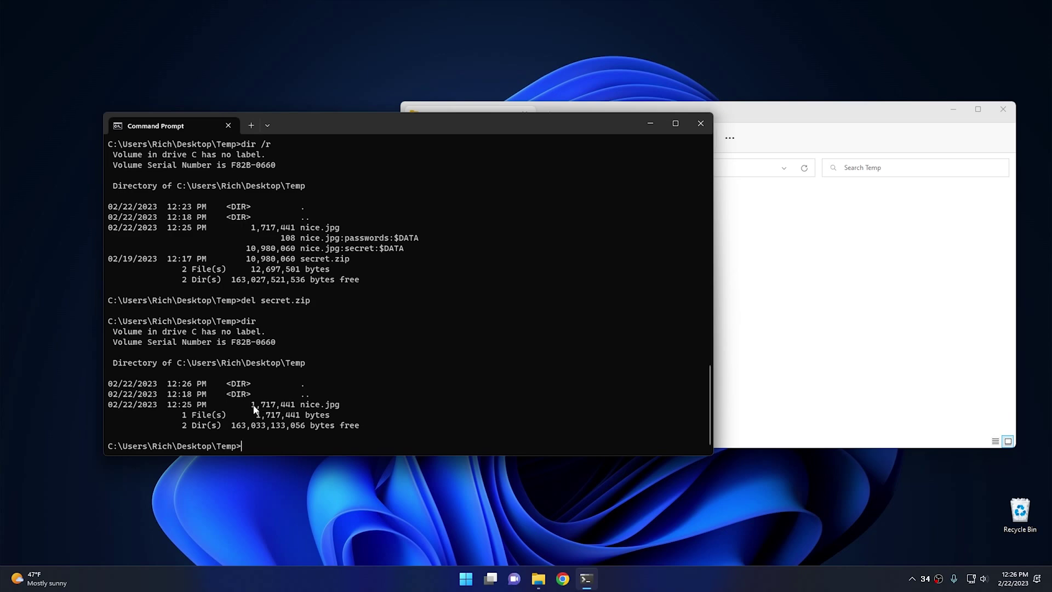
Step: Open nice.jpg from the Temp folder to confirm it shows as a normal waterfall photo, then view its infotip
left_click(757, 319)
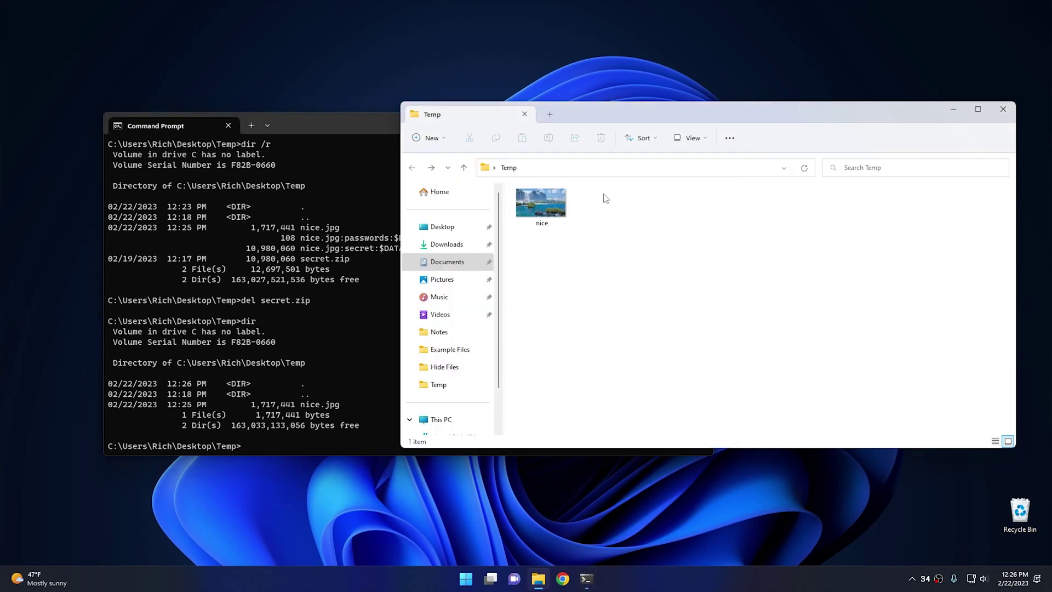
double_click(543, 212)
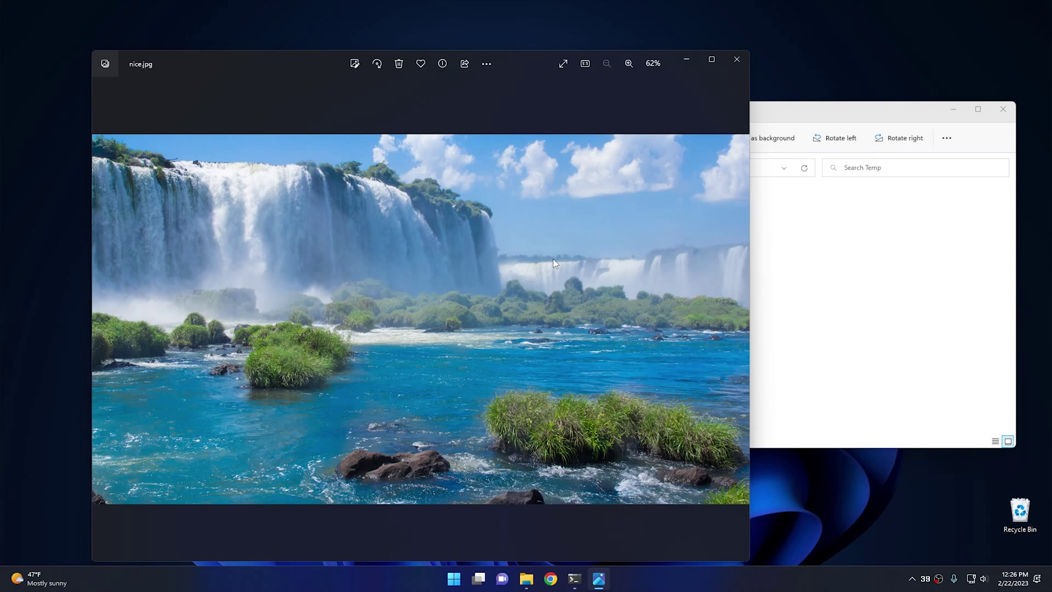
left_click(737, 57)
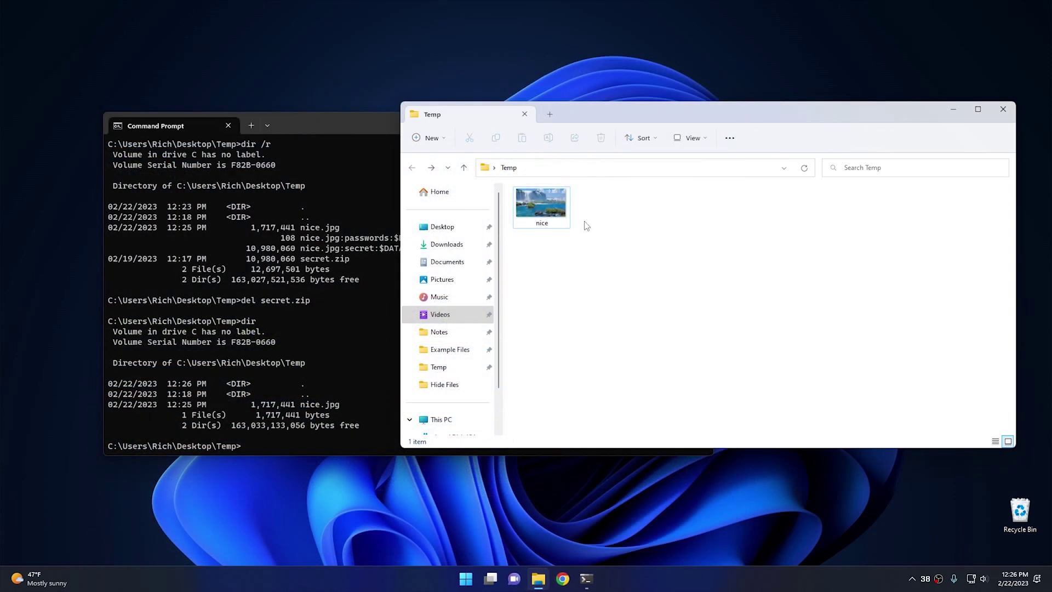
mouse_move(550, 217)
right_click(547, 213)
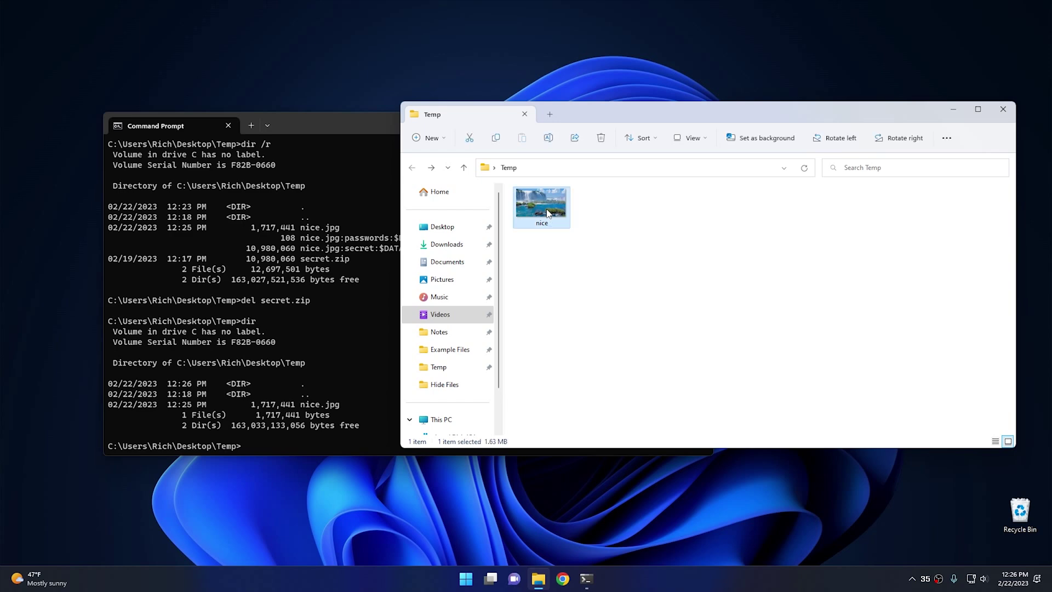
left_click(599, 388)
key("alt+Return")
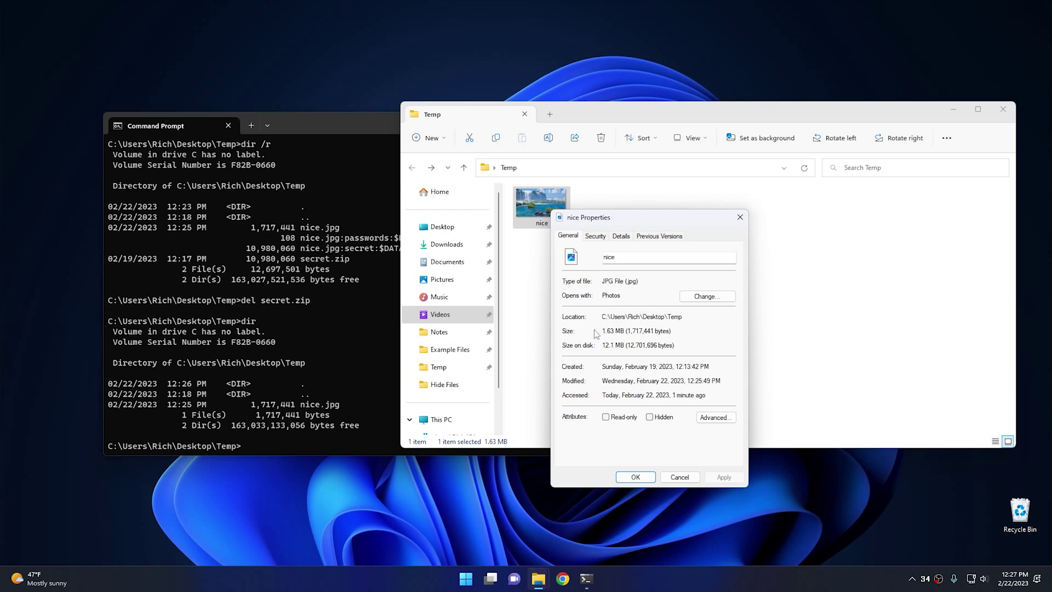
Step: Close the Properties dialog unchanged and start typing 'expa' at the Temp prompt in Command Prompt
left_click(675, 477)
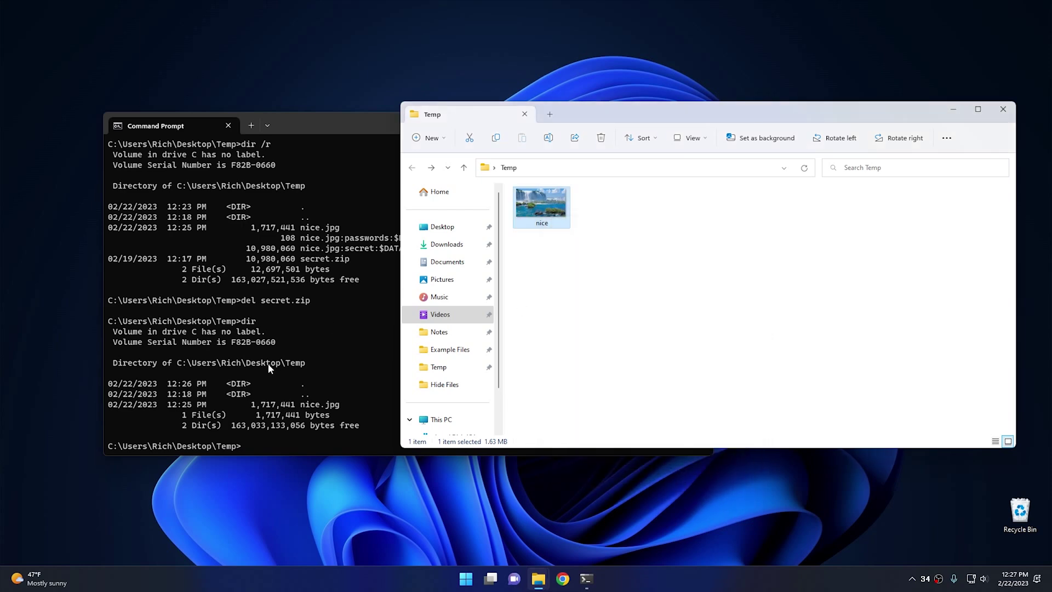
left_click(269, 361)
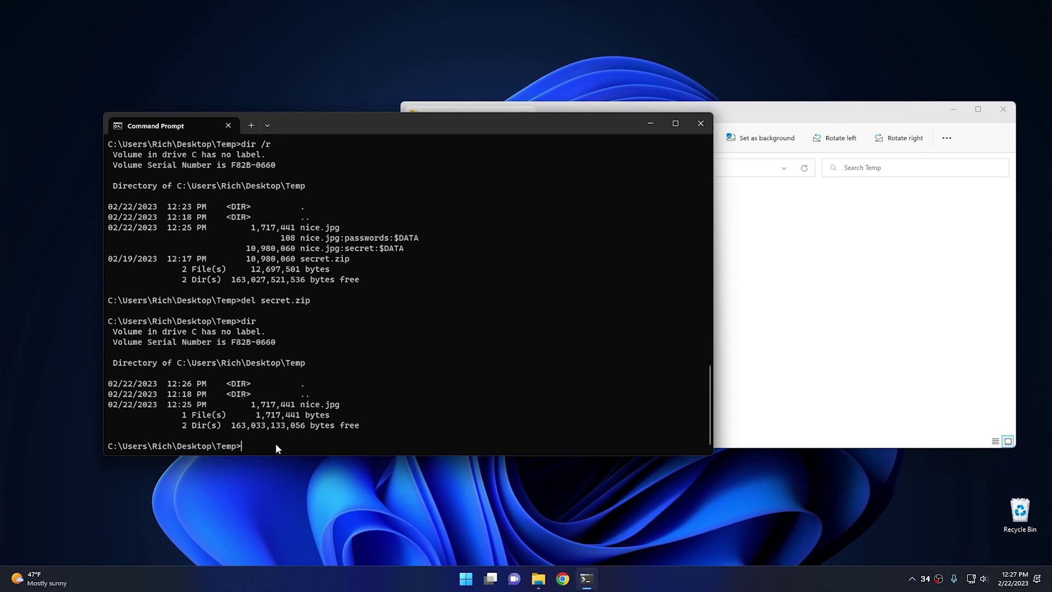
type("expand nice.jpg:secret secret.zip")
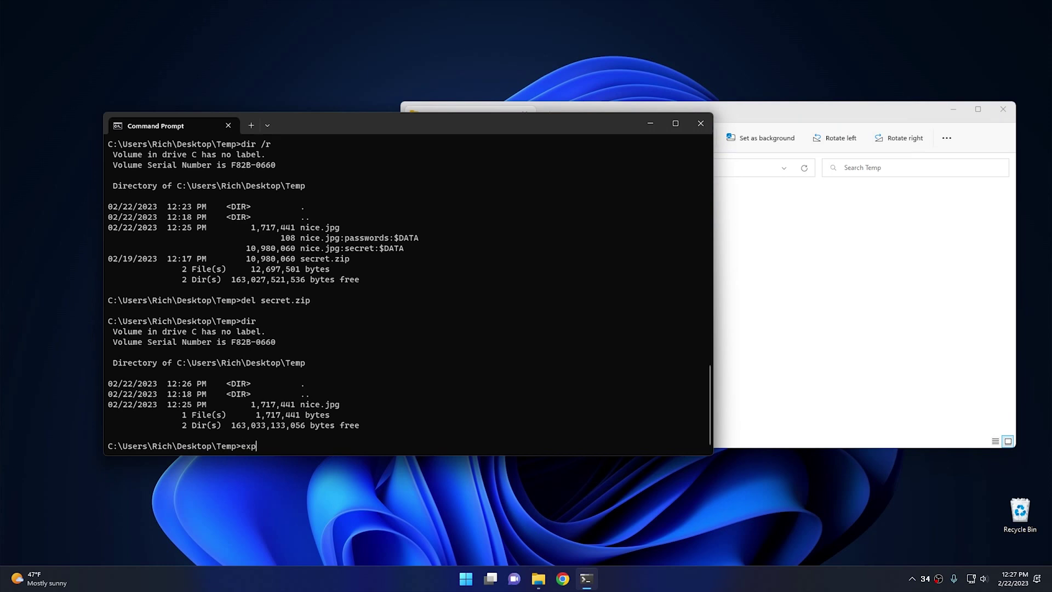
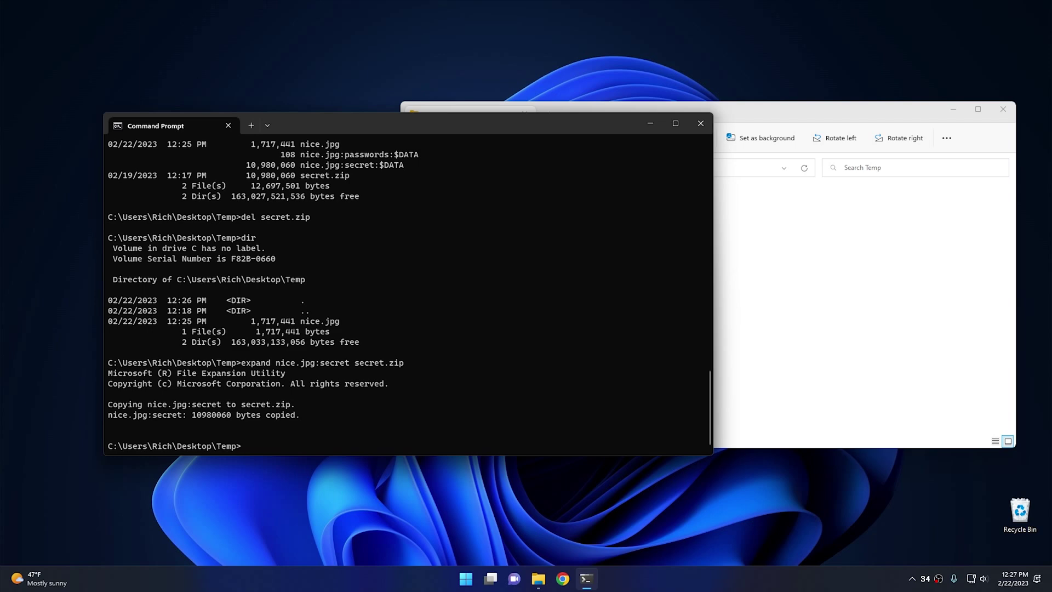
Step: Open the restored secret.zip in File Explorer and confirm its 12 files and folders are intact
left_click(891, 319)
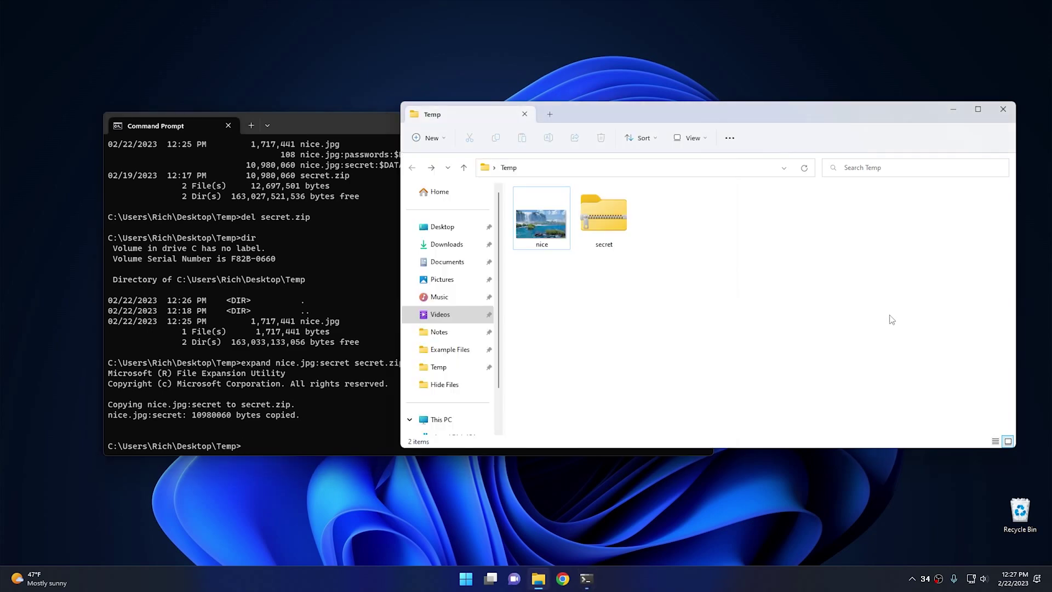
left_click(597, 225)
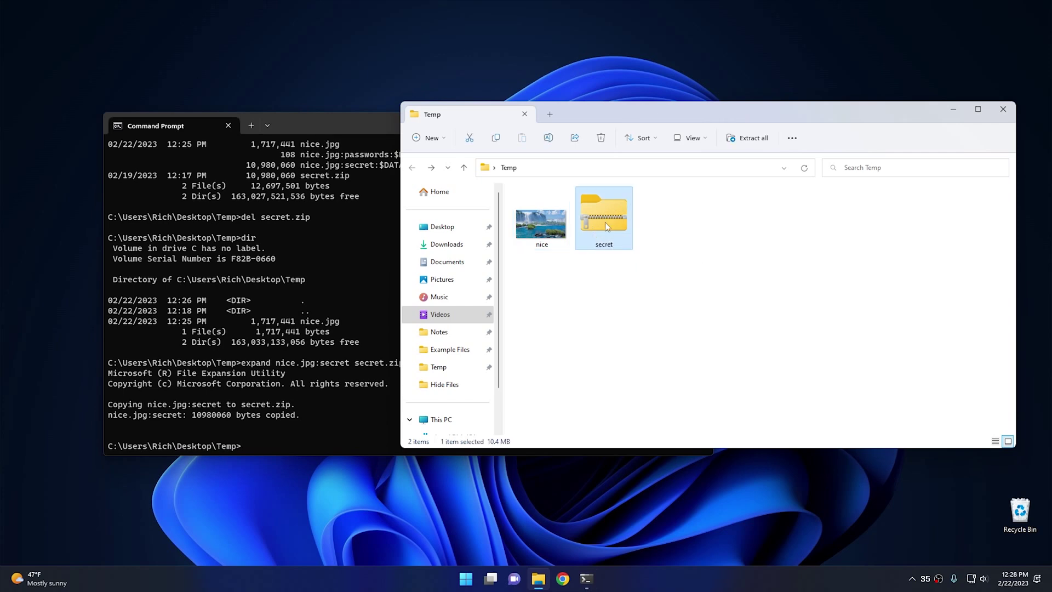
double_click(605, 222)
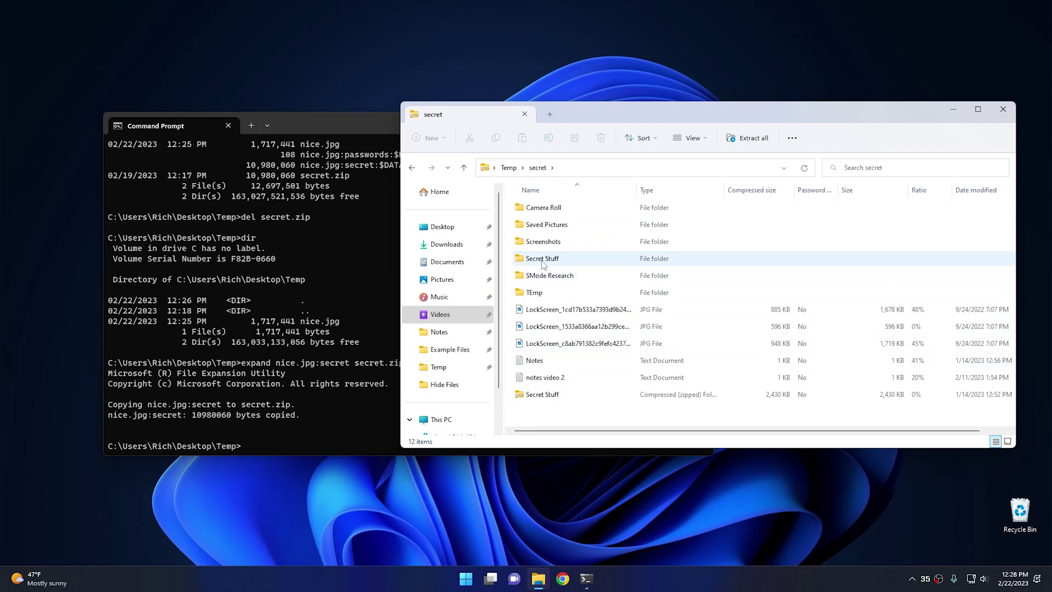
Step: Return to the Temp folder and select nice.jpg
left_click(508, 168)
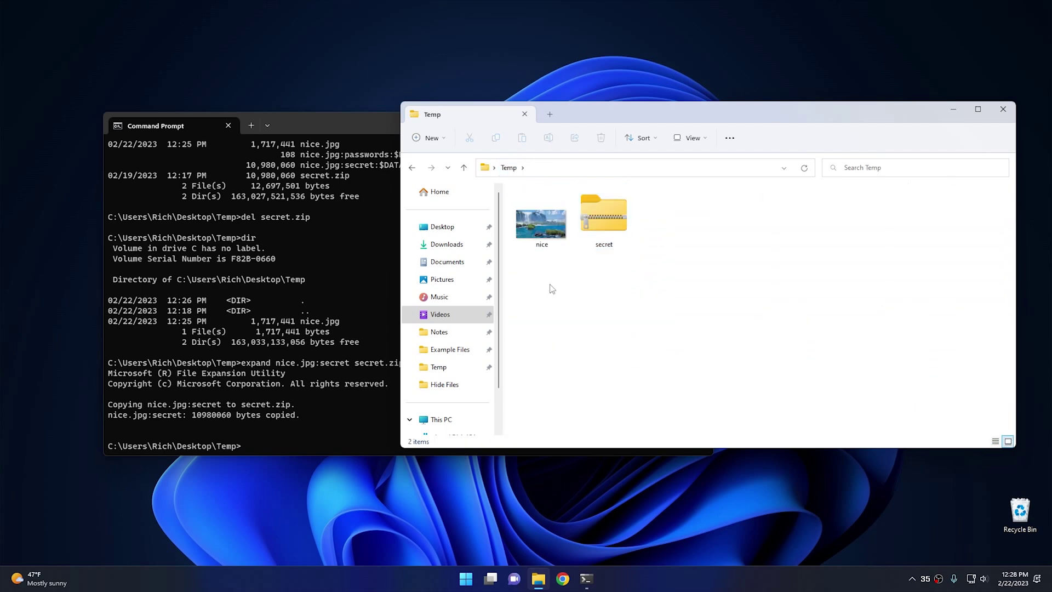
left_click(604, 241)
left_click(550, 244)
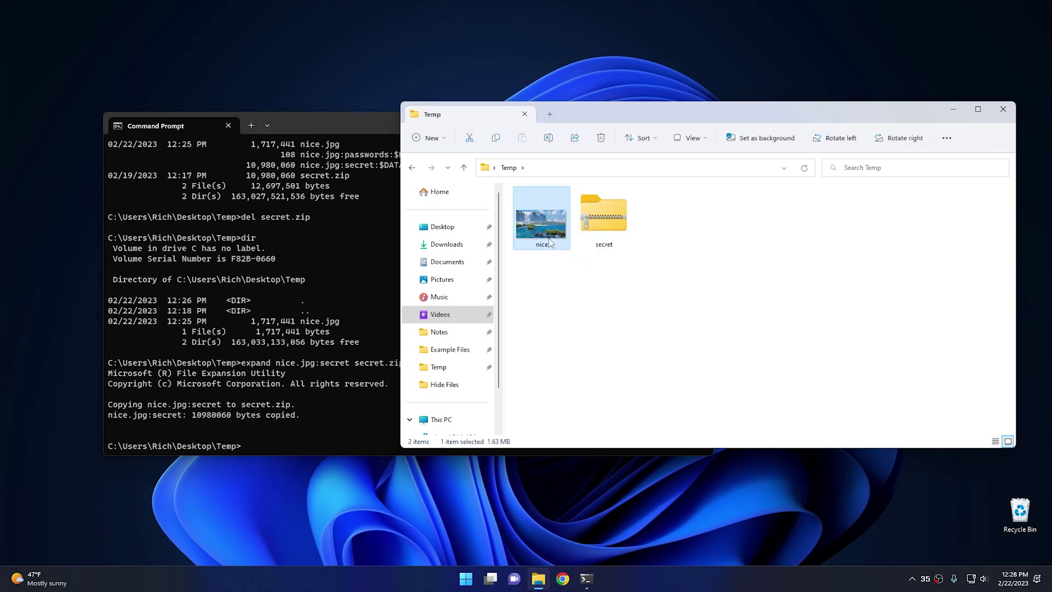
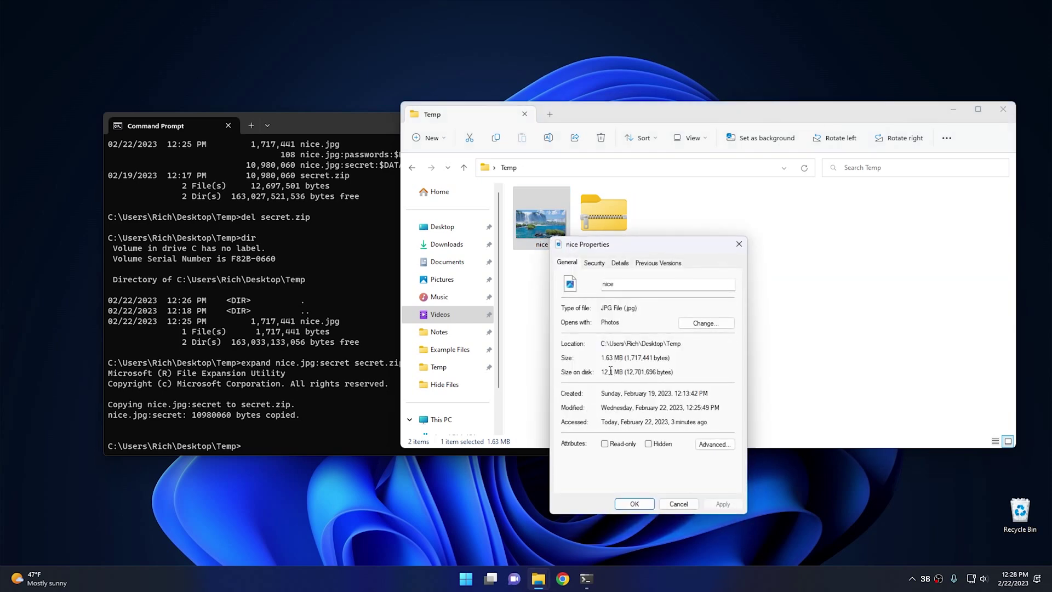
Step: Cancel the nice.jpg Properties dialog without changes
left_click(678, 505)
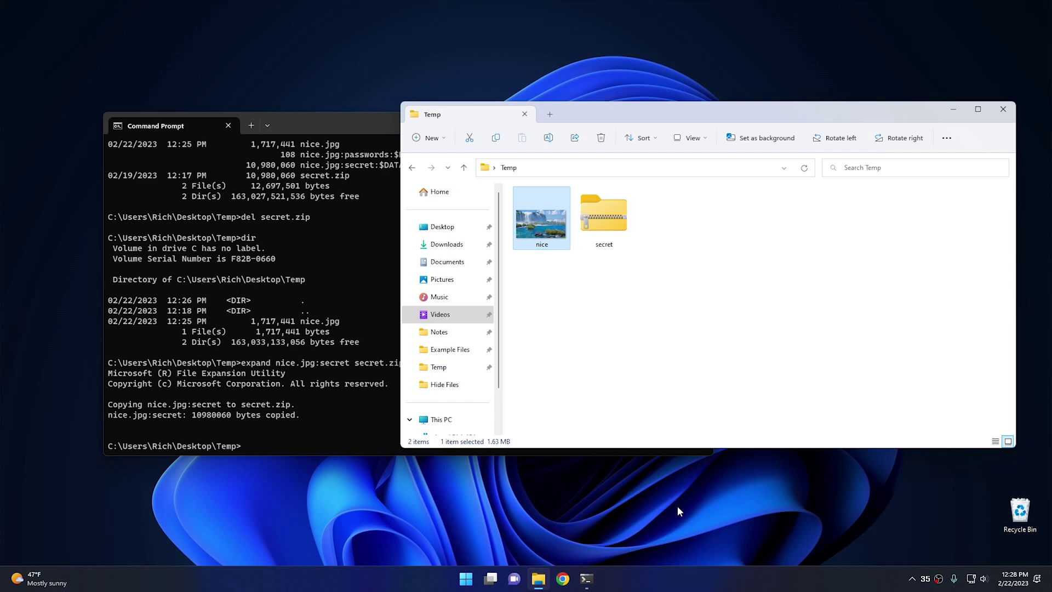
Step: Run dir /r to reveal nice.jpg's passwords and secret streams beside secret.zip
left_click(284, 441)
type("dir /r")
key("Return")
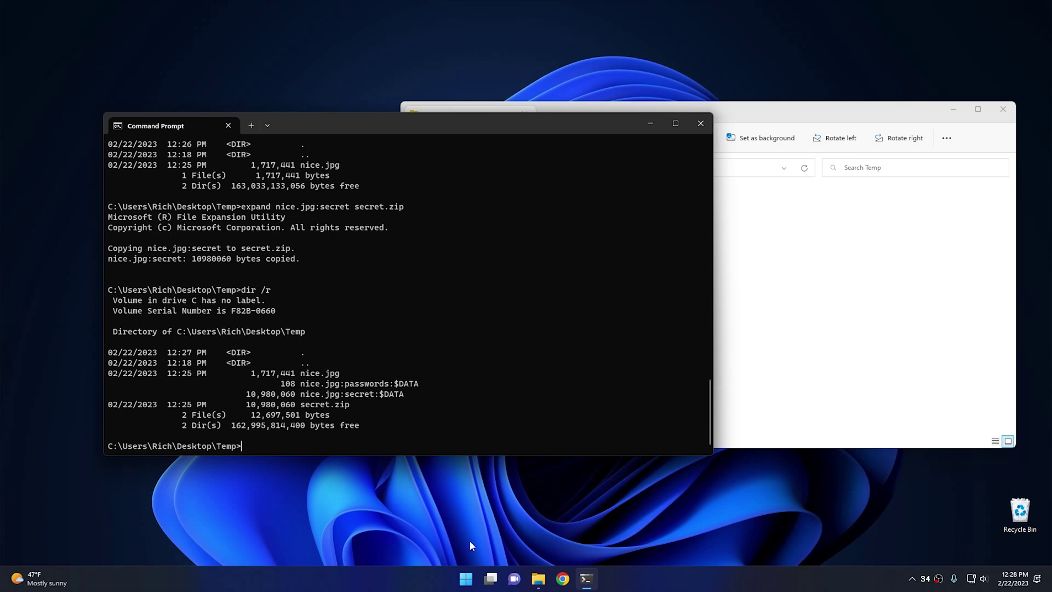
Step: Open the storage (\\nas) (Z:) drive from This PC in a new Explorer window
left_click(538, 579)
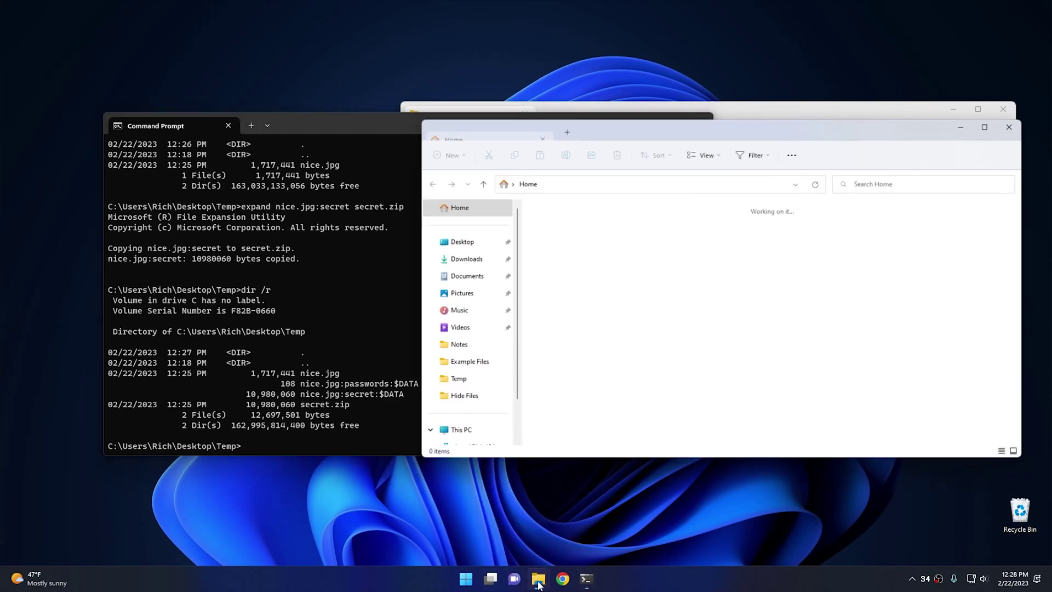
left_click(459, 434)
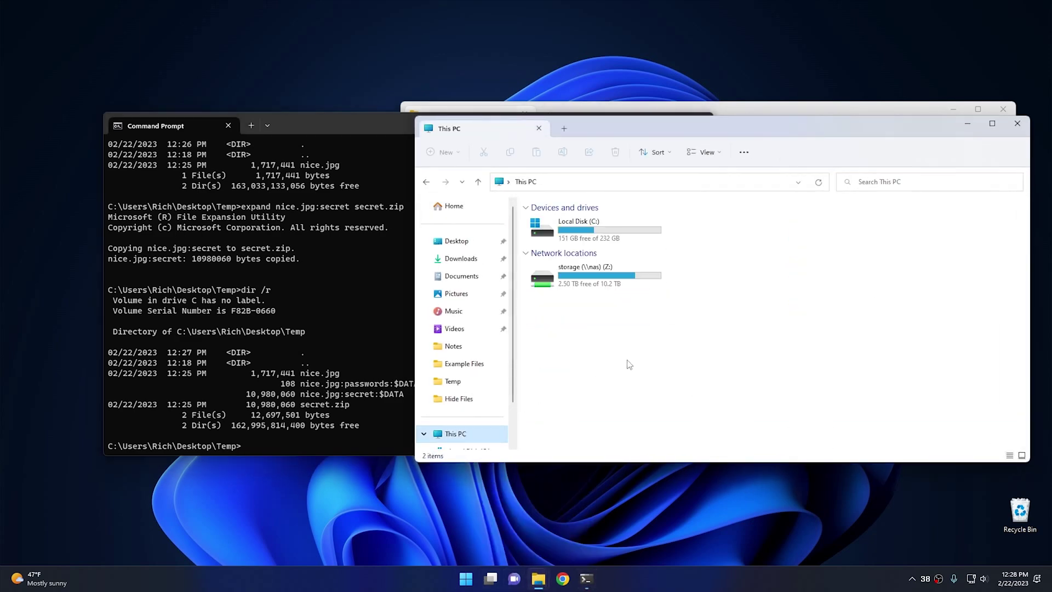
double_click(585, 282)
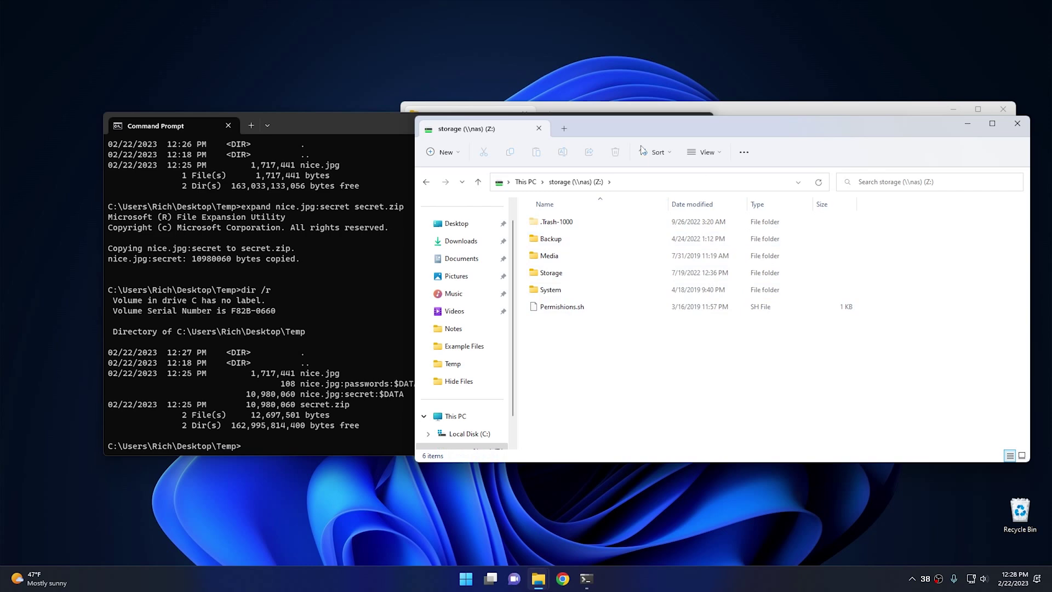
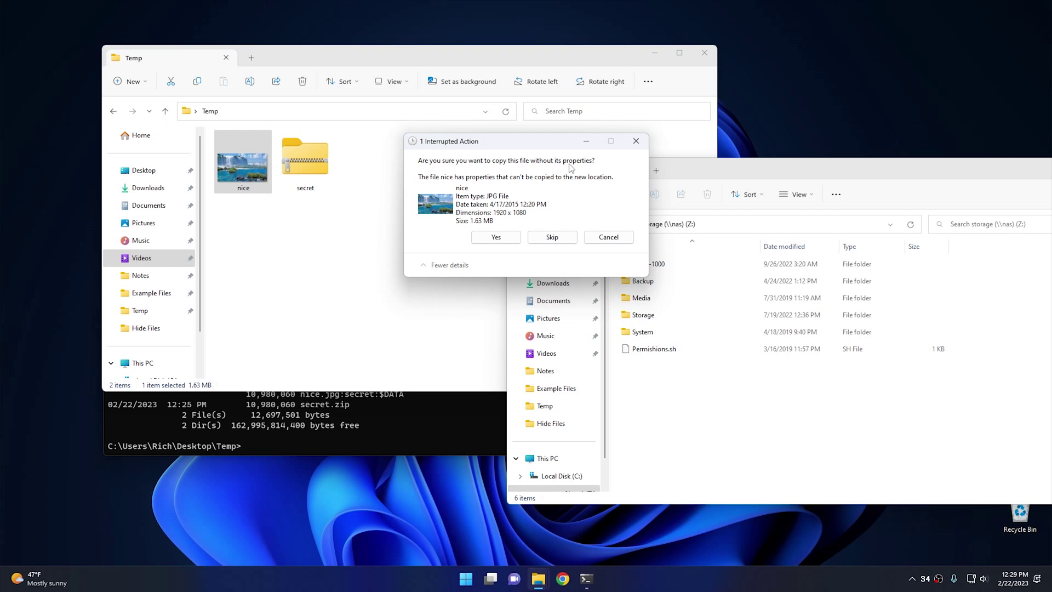
Step: Copy nice.jpg to Z: without its properties, then copy it back into Temp, replacing the original
left_click(500, 239)
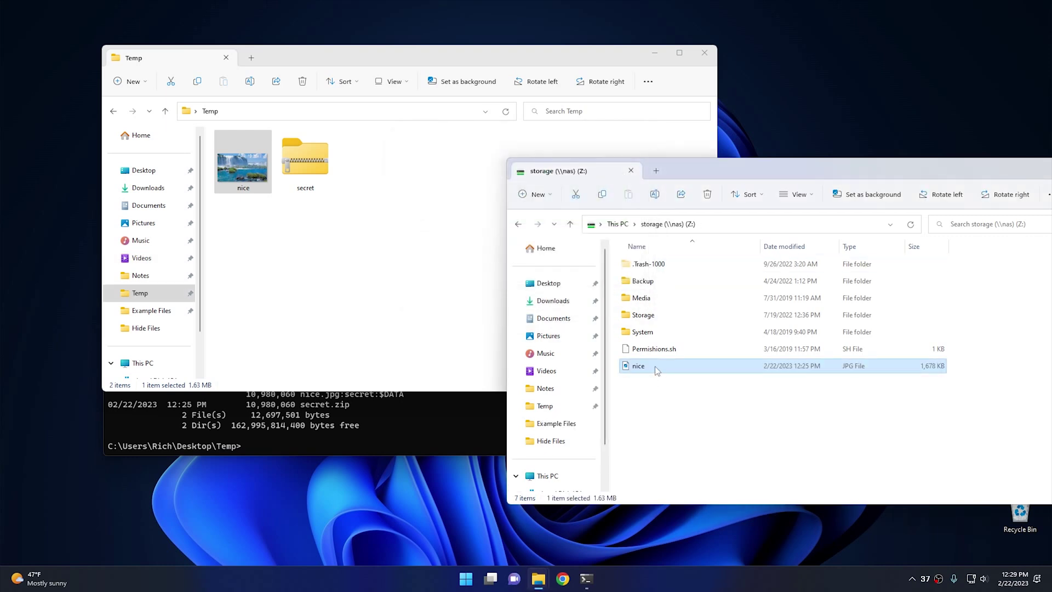
left_click_drag(660, 367, 323, 264)
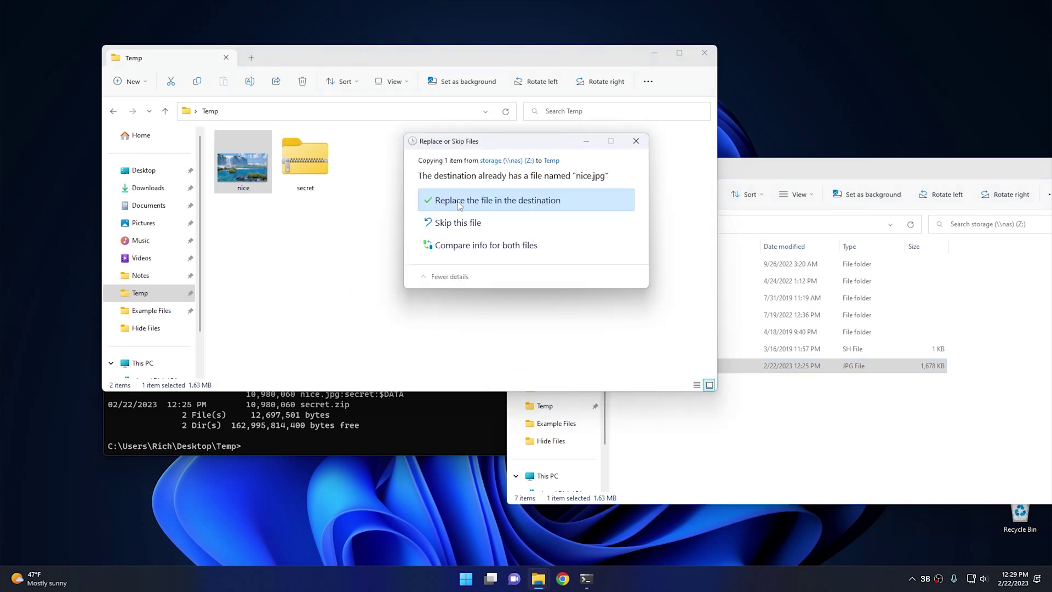
left_click(459, 204)
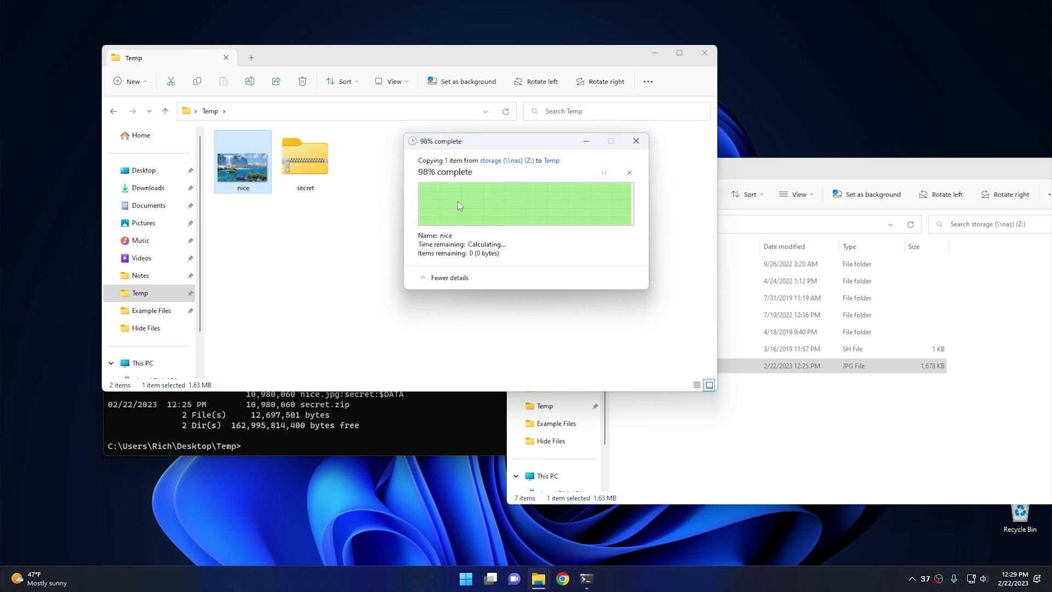
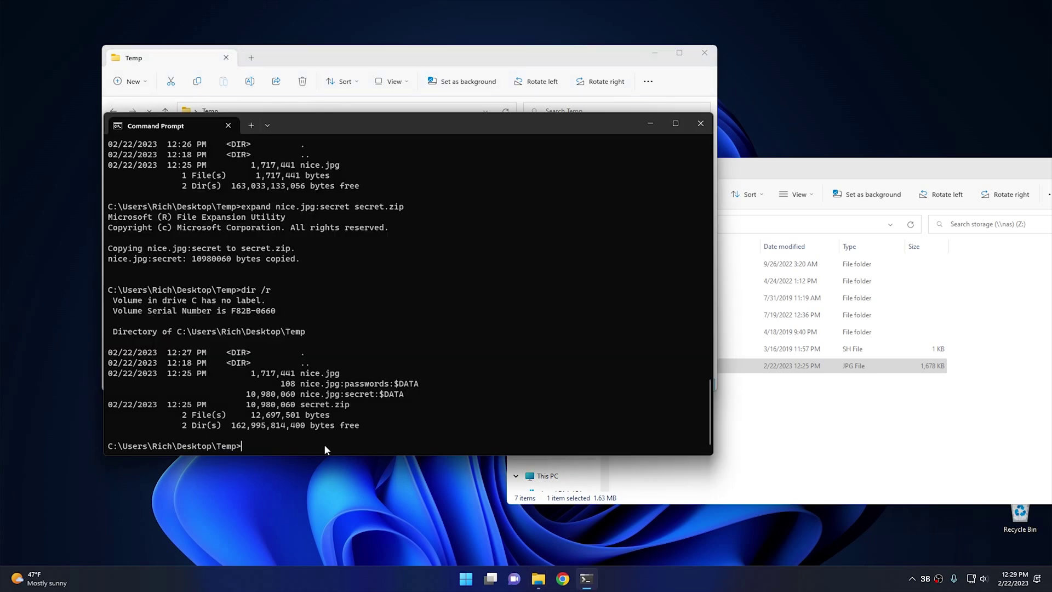
Step: Run dir /r in Temp to confirm nice.jpg has no alternate data streams
type("dir /r")
key("Return")
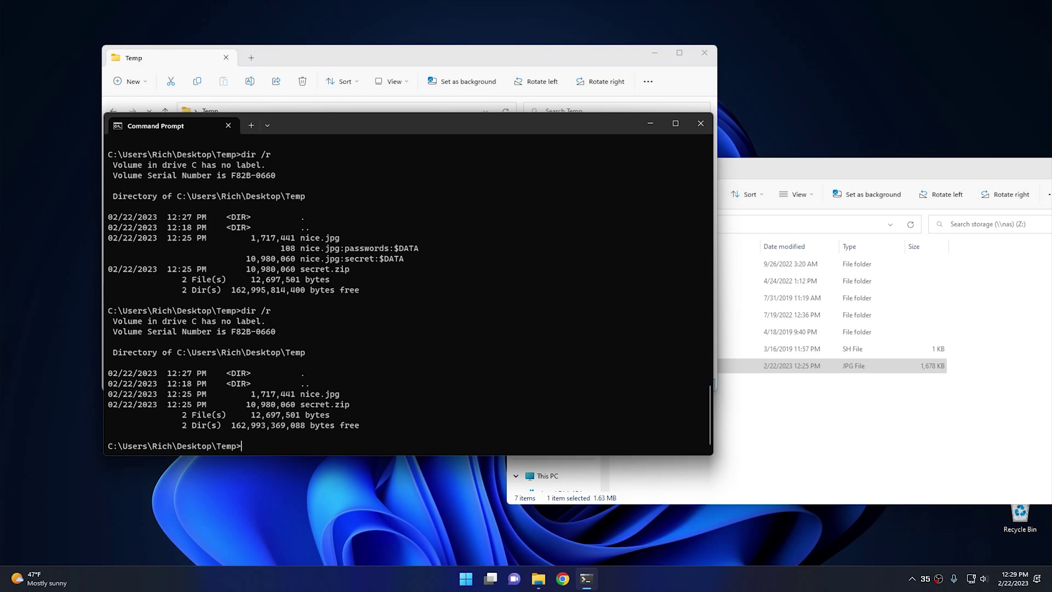